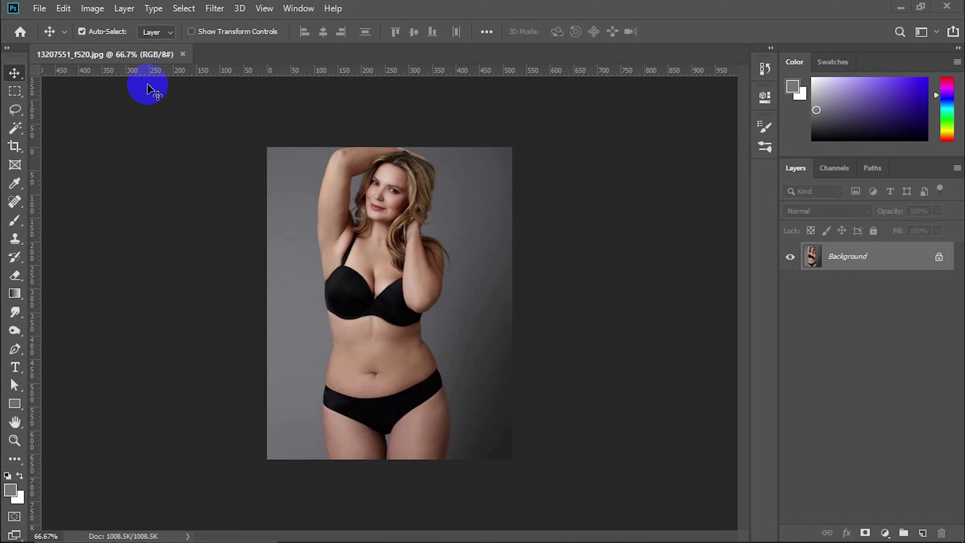
- Upscale the photo with Auto Resolution to 1921 × 2446 px, then fit it on screen
{"action": "left_click", "coordinate": [93, 8]}
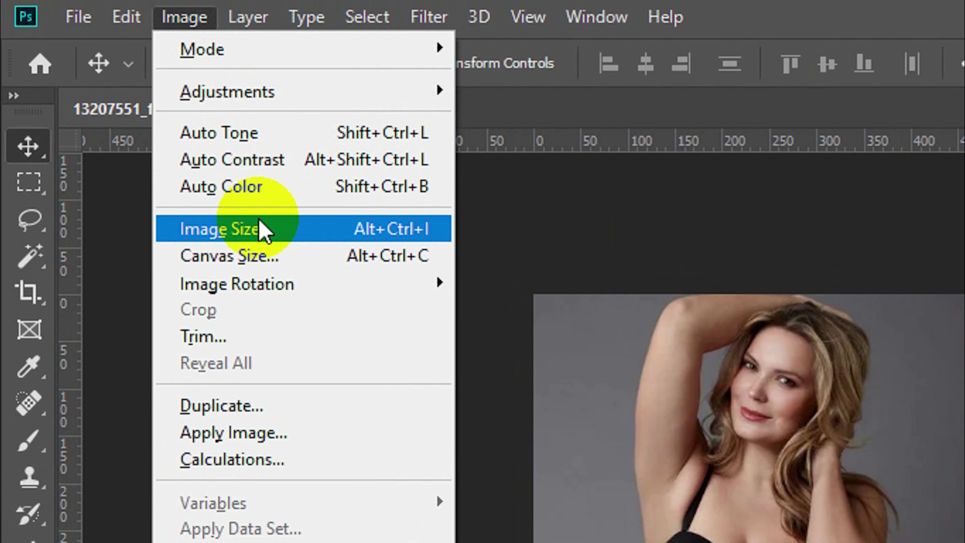
{"action": "left_click", "coordinate": [130, 115]}
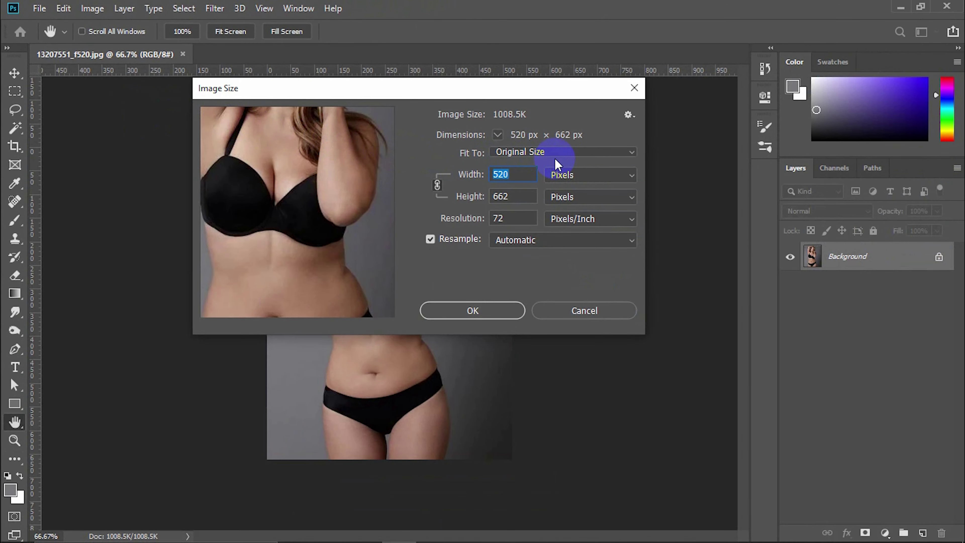
{"action": "left_click", "coordinate": [576, 152]}
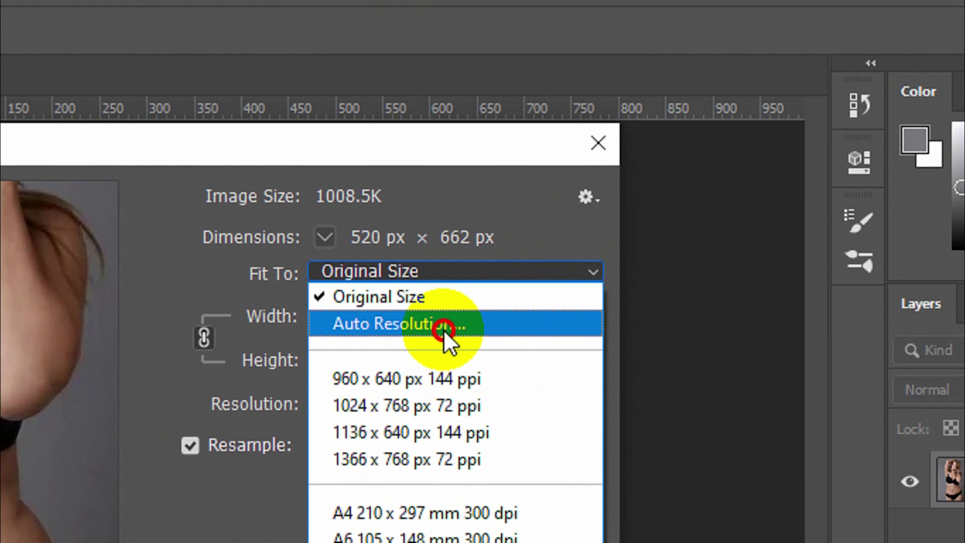
{"action": "left_click", "coordinate": [443, 330]}
{"action": "left_click", "coordinate": [476, 307]}
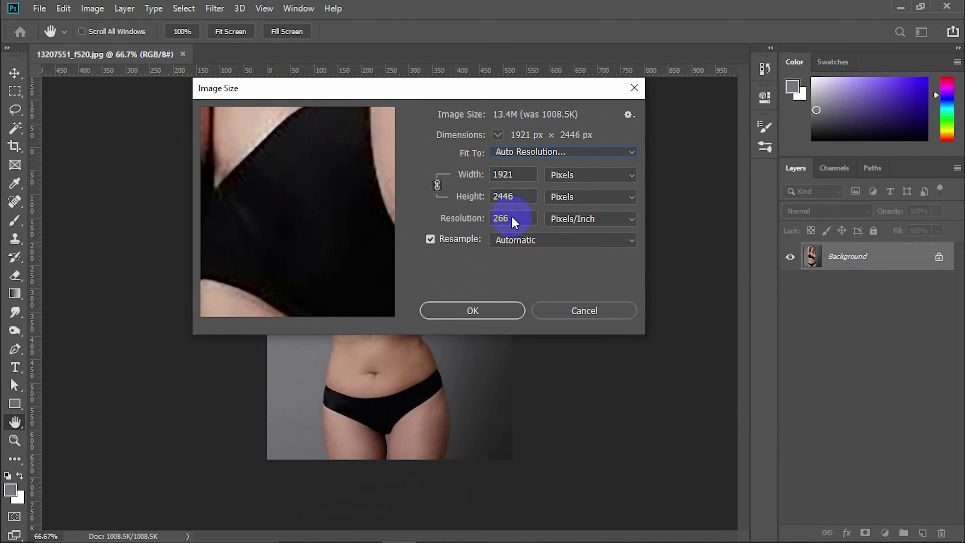
{"action": "key", "text": "v"}
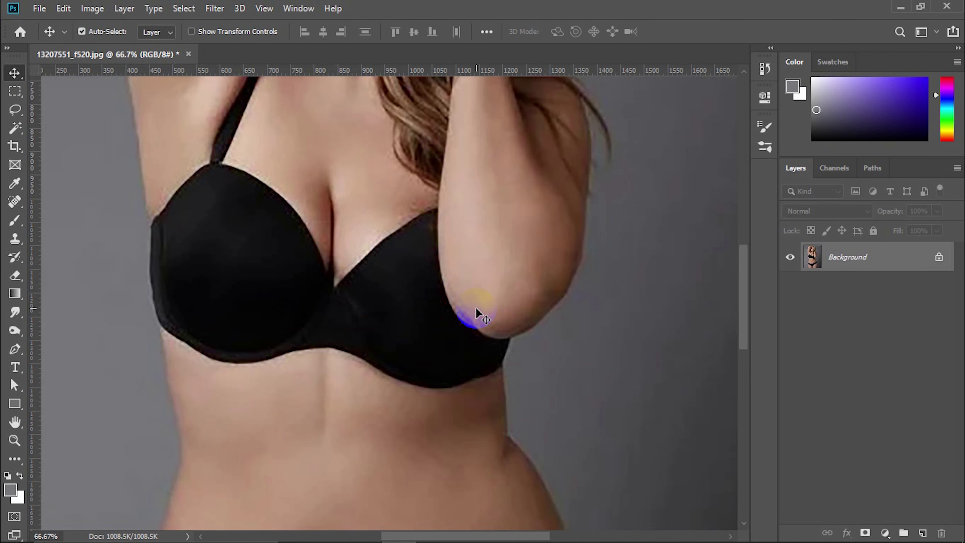
{"action": "left_click", "coordinate": [260, 14]}
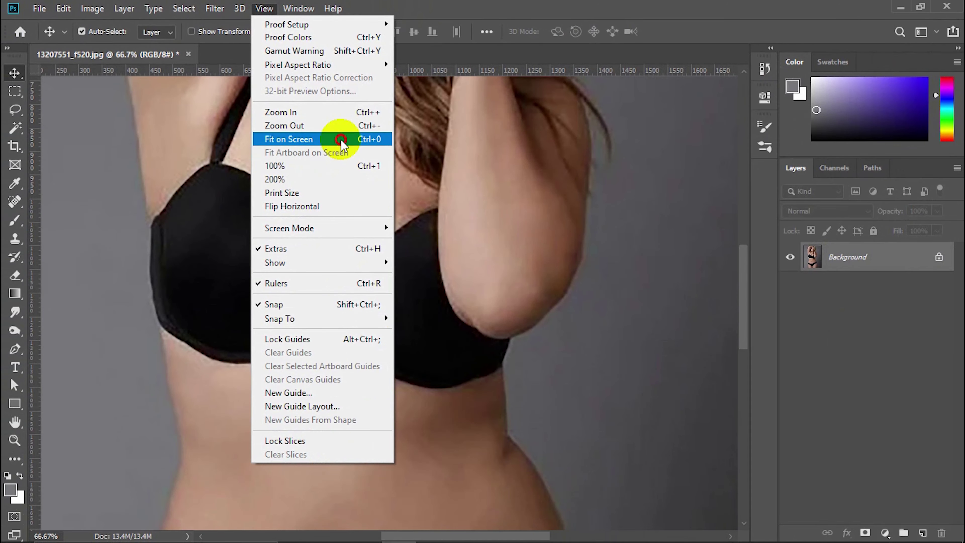
{"action": "left_click", "coordinate": [587, 282]}
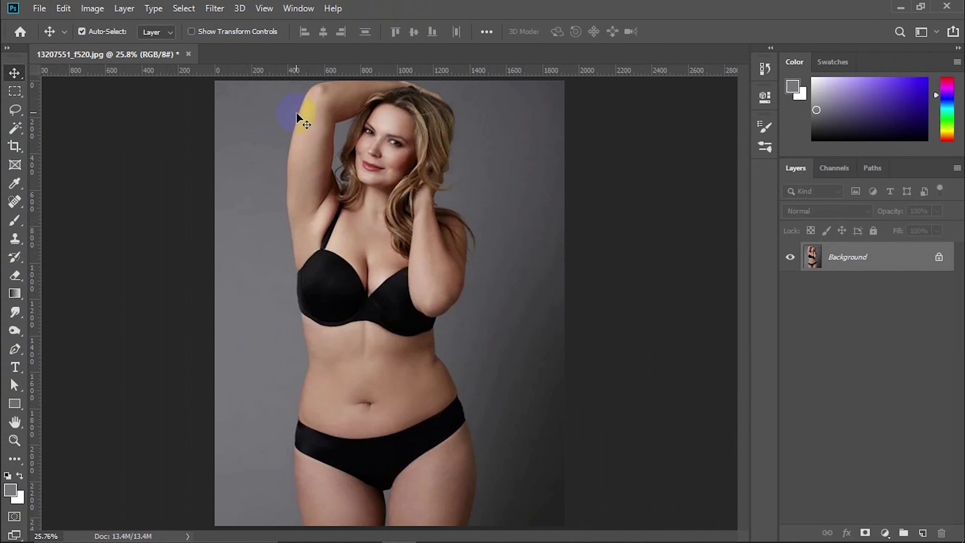
- Apply Camera Raw Auto, lower exposure slightly, set whites +8 and clarity +9, compare before/after
{"action": "left_click", "coordinate": [222, 14]}
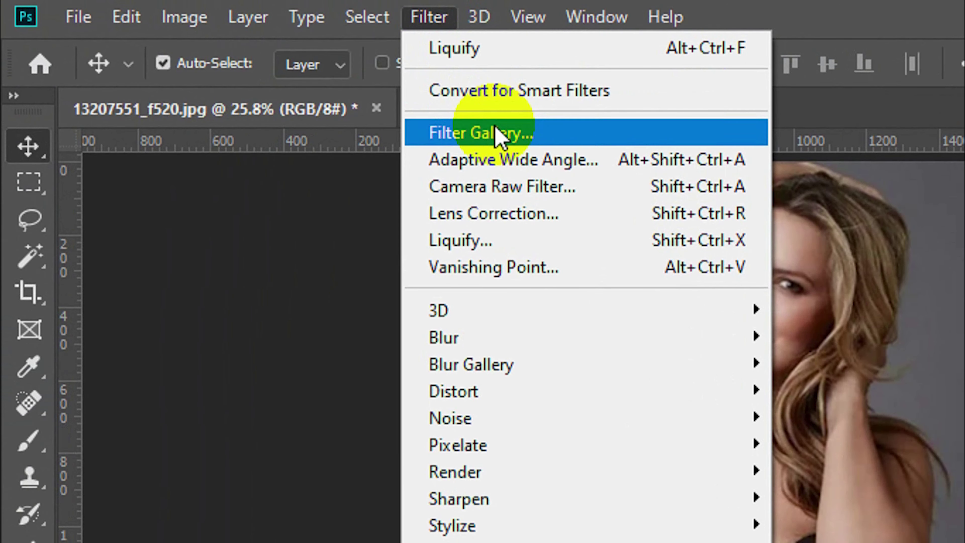
{"action": "left_click", "coordinate": [302, 93]}
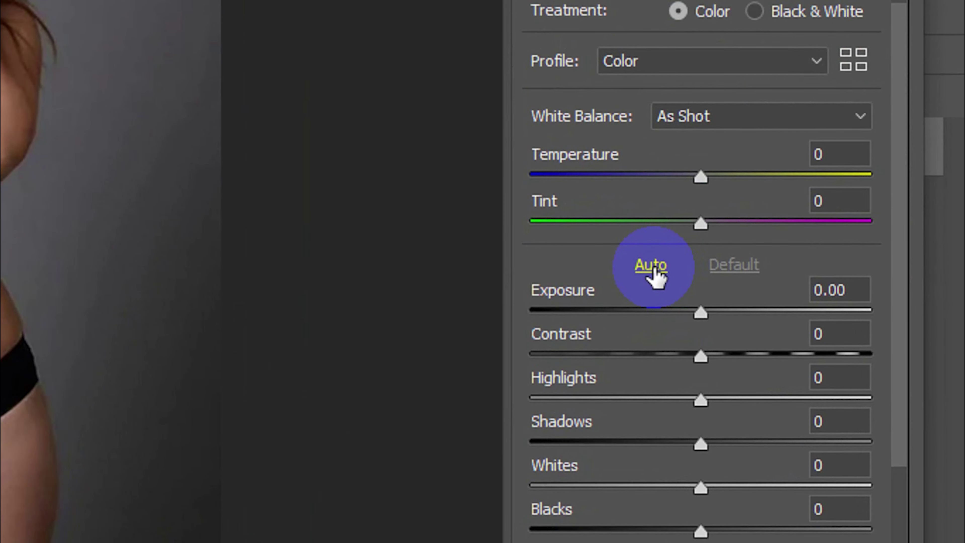
{"action": "left_click", "coordinate": [650, 265]}
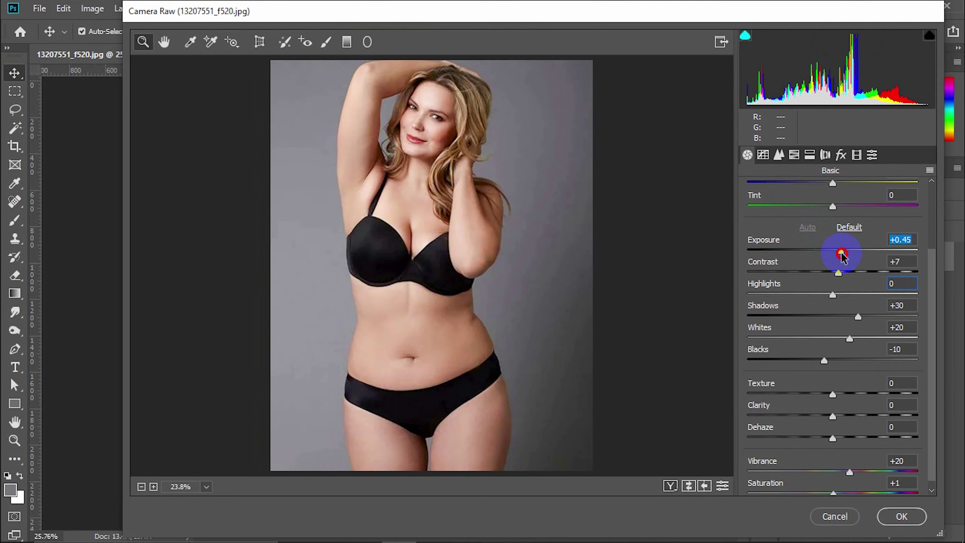
{"action": "left_click_drag", "start_coordinate": [841, 253], "coordinate": [833, 255]}
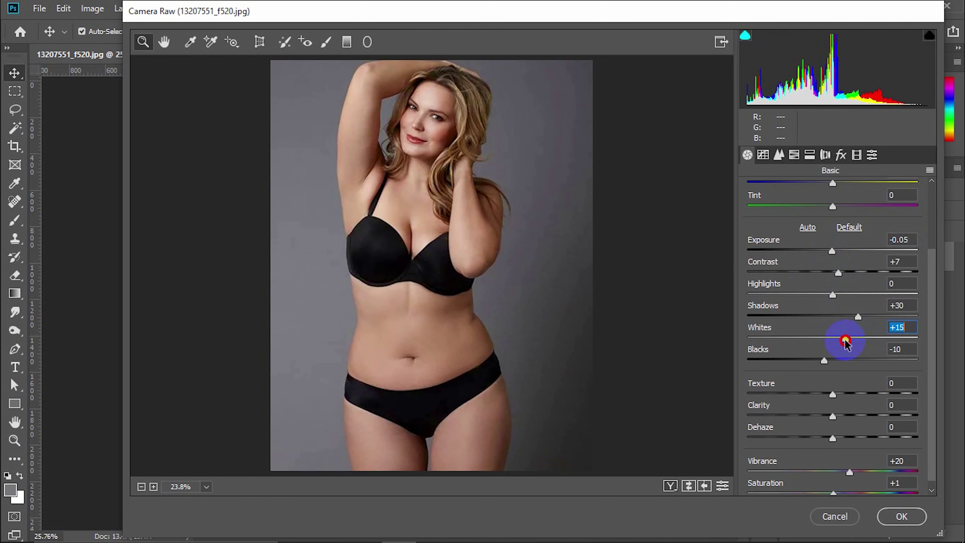
{"action": "left_click_drag", "start_coordinate": [845, 341], "coordinate": [841, 344]}
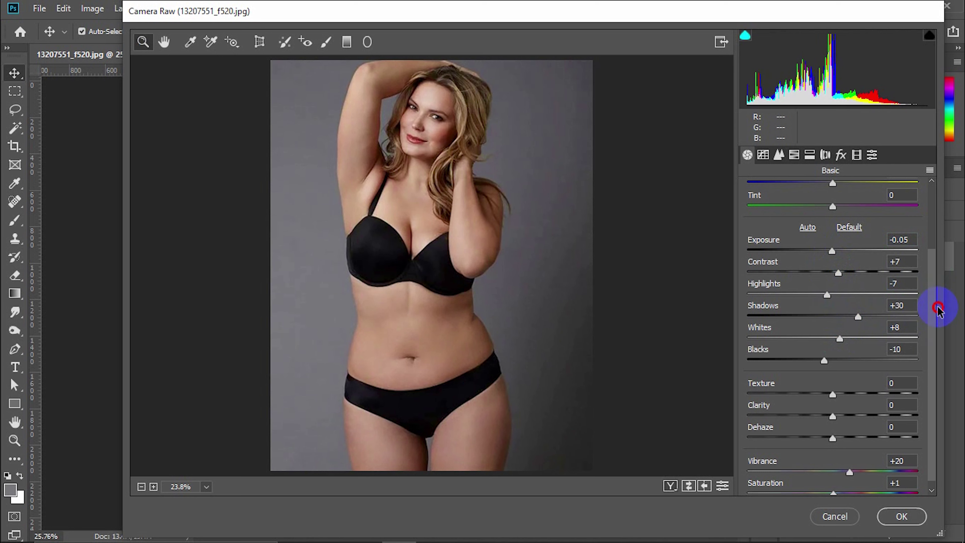
{"action": "left_click_drag", "start_coordinate": [835, 418], "coordinate": [843, 418]}
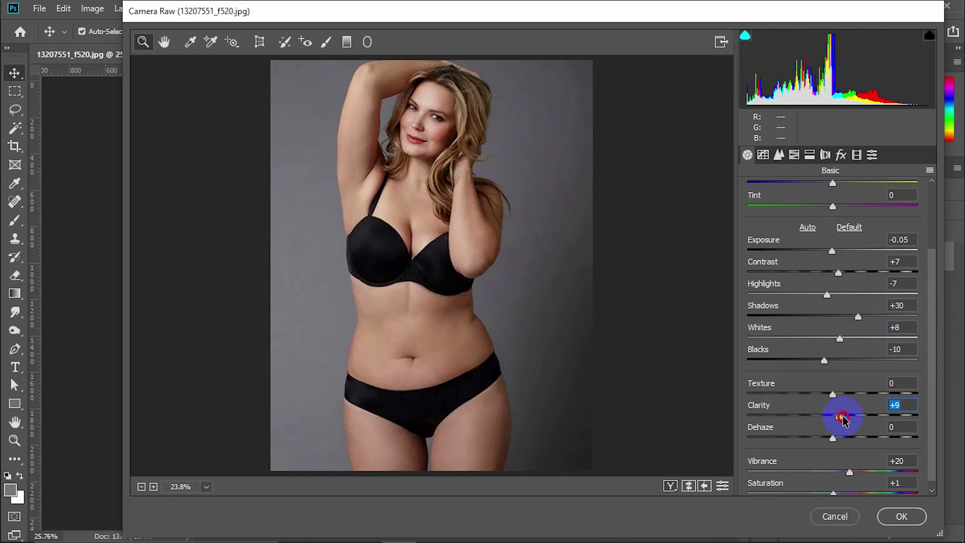
{"action": "left_click", "coordinate": [671, 486]}
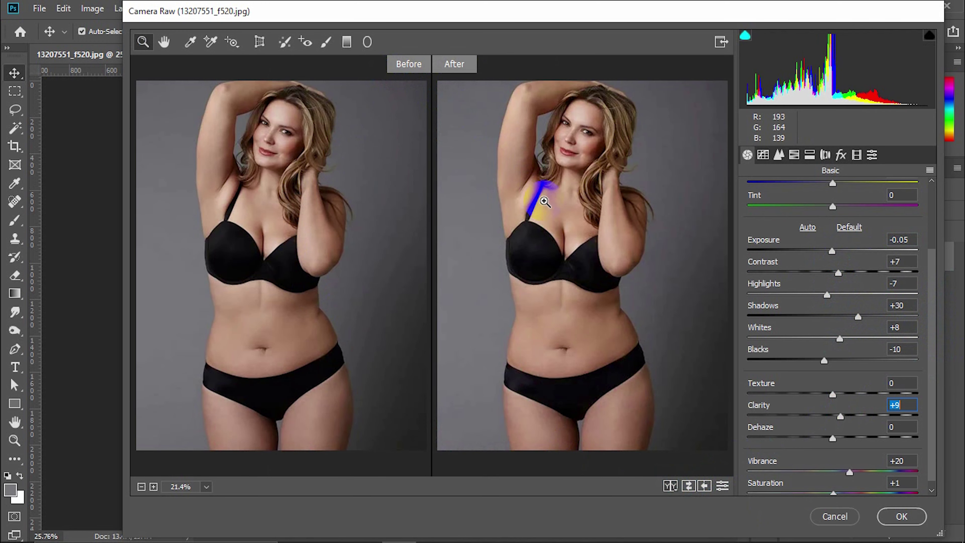
{"action": "left_click", "coordinate": [902, 516]}
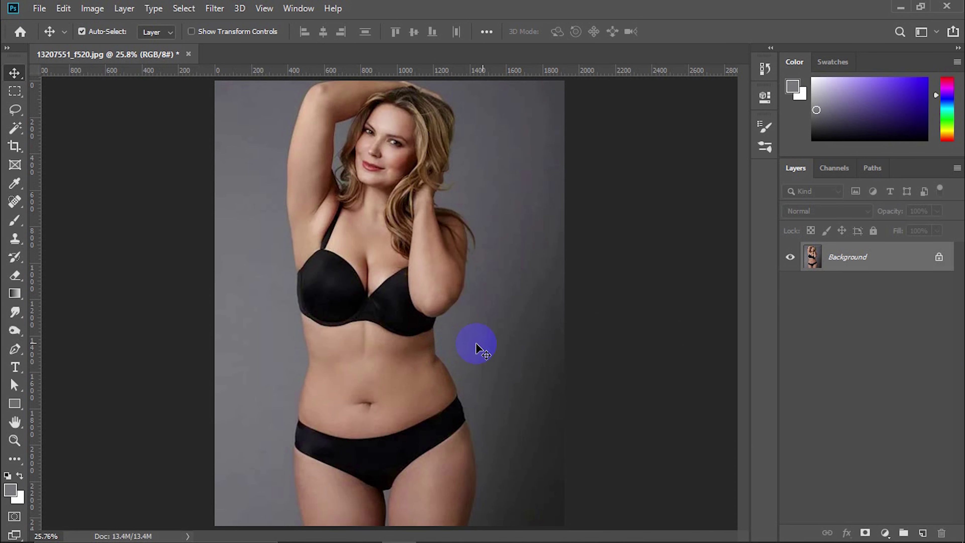
- Duplicate the Background layer as 'Background copy'
{"action": "right_click", "coordinate": [889, 268]}
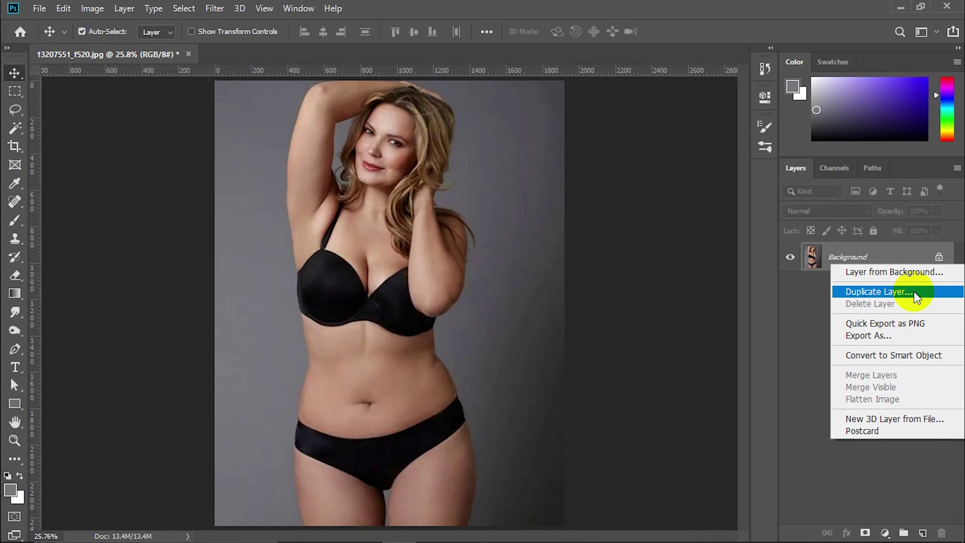
{"action": "left_click", "coordinate": [909, 292]}
{"action": "left_click", "coordinate": [600, 147]}
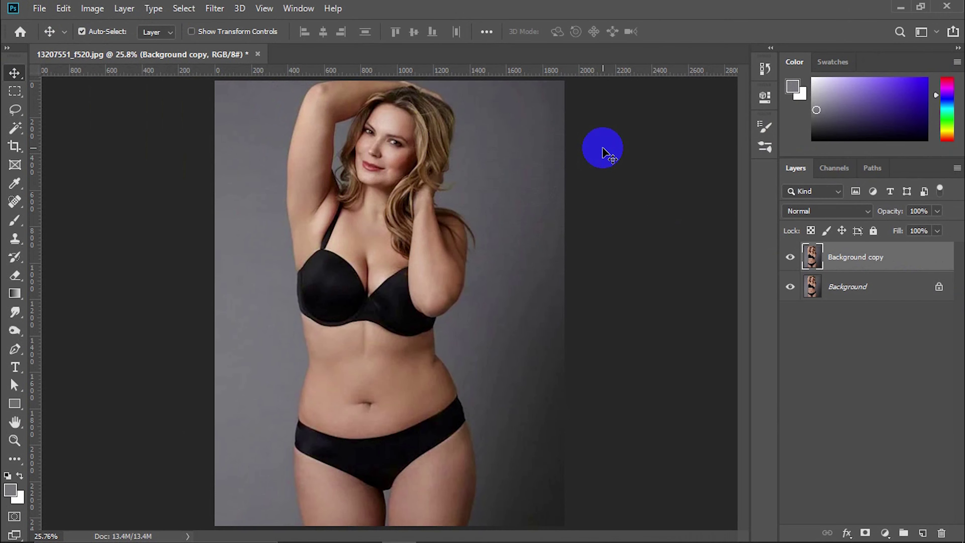
{"action": "left_click", "coordinate": [290, 91]}
{"action": "left_click", "coordinate": [225, 15]}
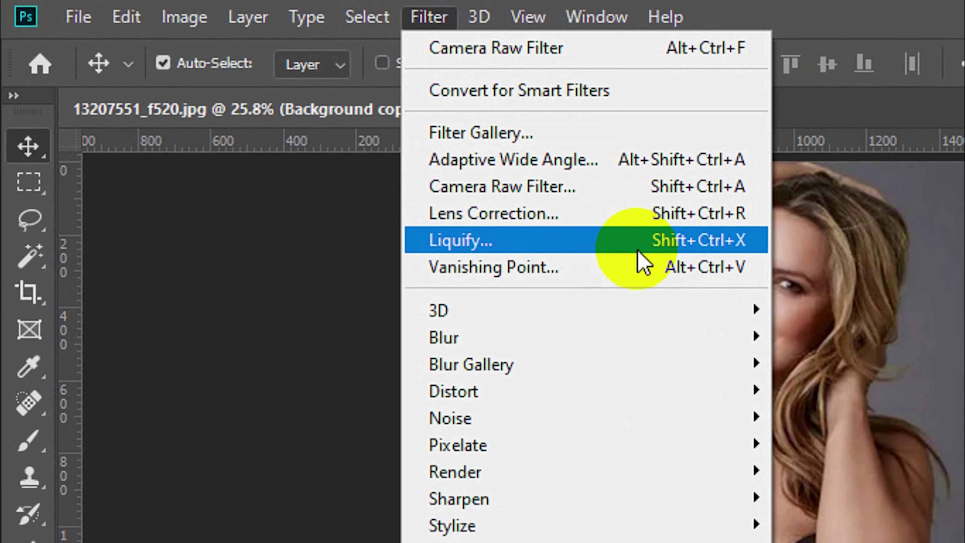
- Open Liquify on the copy layer with the Pucker Tool at brush size 722
{"action": "left_click", "coordinate": [685, 245]}
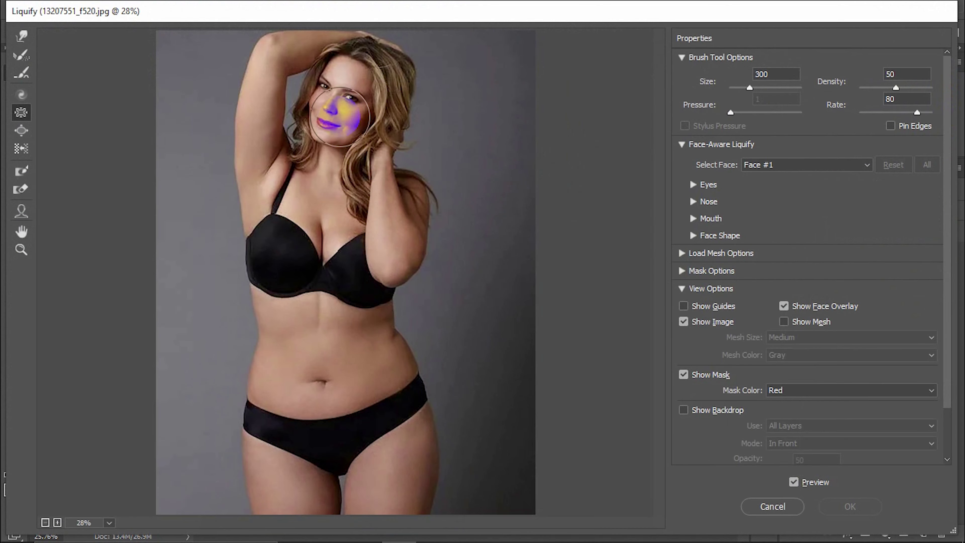
{"action": "left_click", "coordinate": [21, 36]}
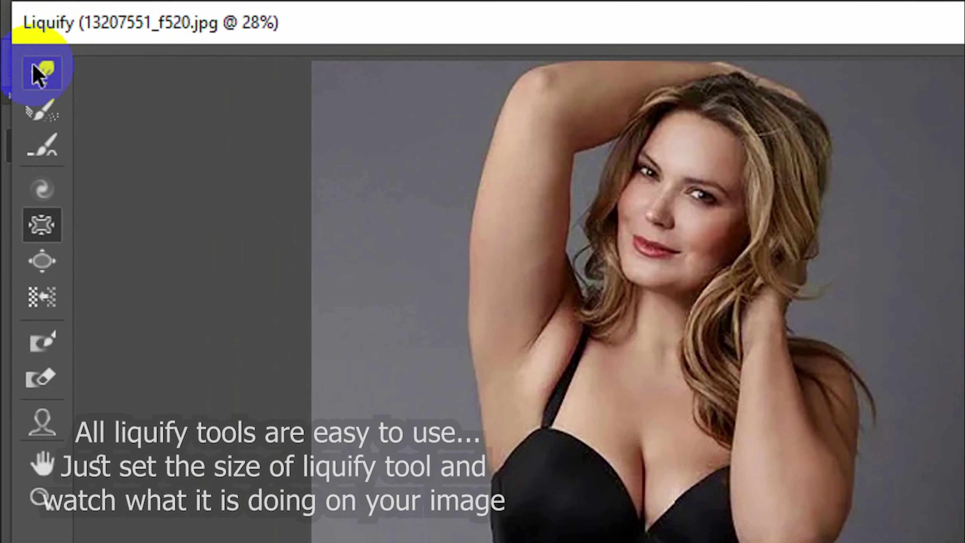
{"action": "left_click", "coordinate": [21, 114]}
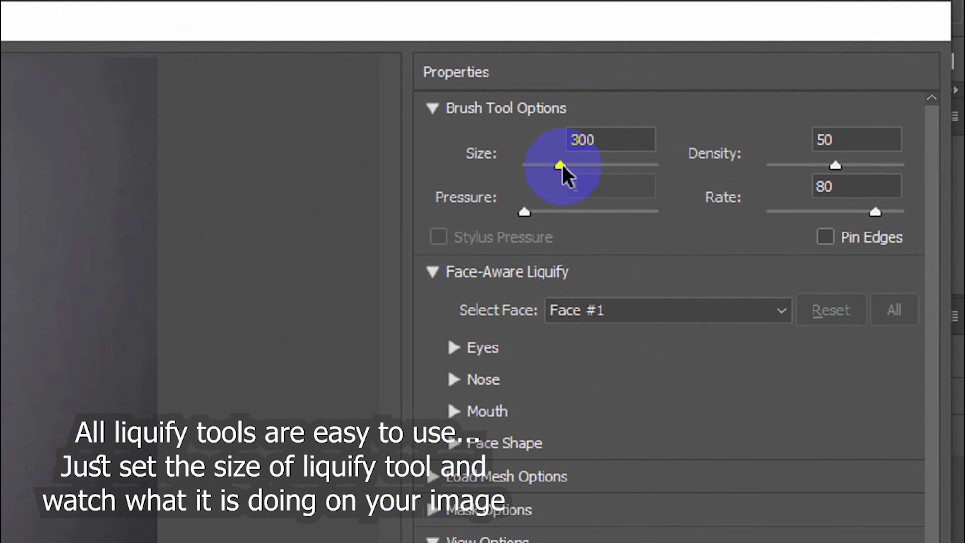
{"action": "left_click_drag", "start_coordinate": [749, 87], "coordinate": [751, 87]}
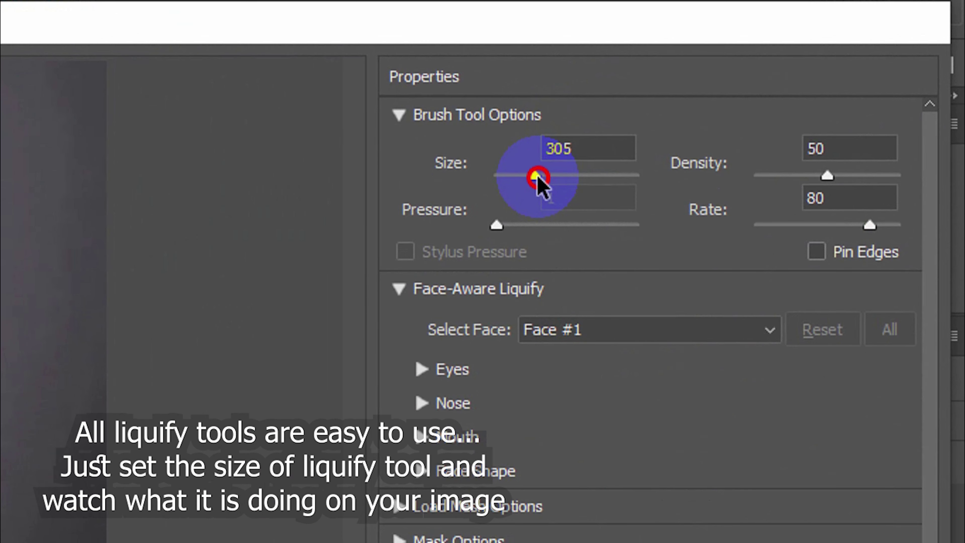
{"action": "left_click_drag", "start_coordinate": [544, 182], "coordinate": [553, 183]}
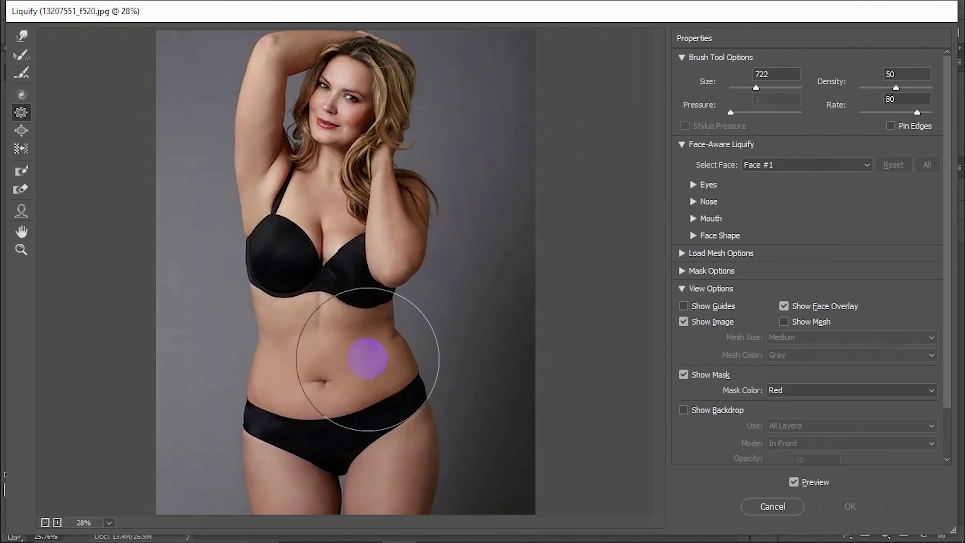
- Pucker the waist, hips and thighs inward, varying the brush between 400 and 900
{"action": "mouse_move", "coordinate": [405, 435]}
{"action": "left_mouse_down"}
{"action": "mouse_move", "coordinate": [426, 491]}
{"action": "mouse_move", "coordinate": [421, 460]}
{"action": "mouse_move", "coordinate": [432, 470]}
{"action": "left_mouse_up"}
{"action": "key", "text": "bracketleft"}
{"action": "key", "text": "bracketleft"}
{"action": "key", "text": "bracketleft"}
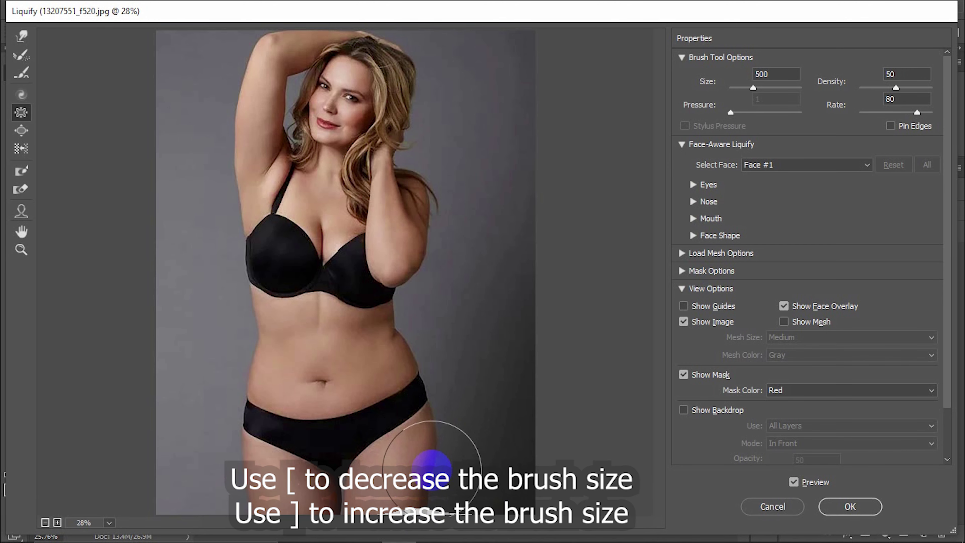
{"action": "scroll", "coordinate": [432, 470], "scroll_direction": "down", "scroll_amount": 1}
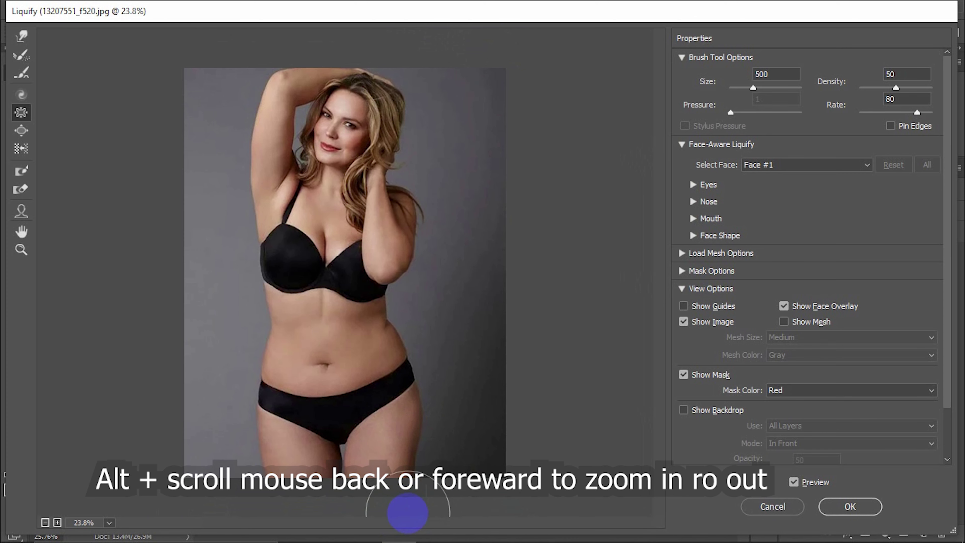
{"action": "left_click_drag", "start_coordinate": [437, 508], "coordinate": [409, 411]}
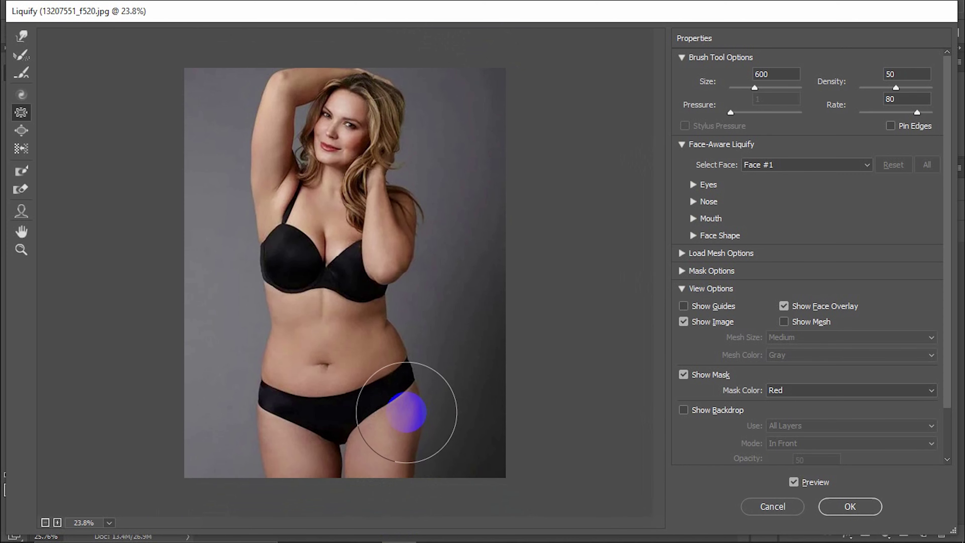
{"action": "key", "text": "bracketright"}
{"action": "key", "text": "bracketright"}
{"action": "key", "text": "bracketright"}
{"action": "key", "text": "bracketright"}
{"action": "key", "text": "bracketright"}
{"action": "key", "text": "bracketright"}
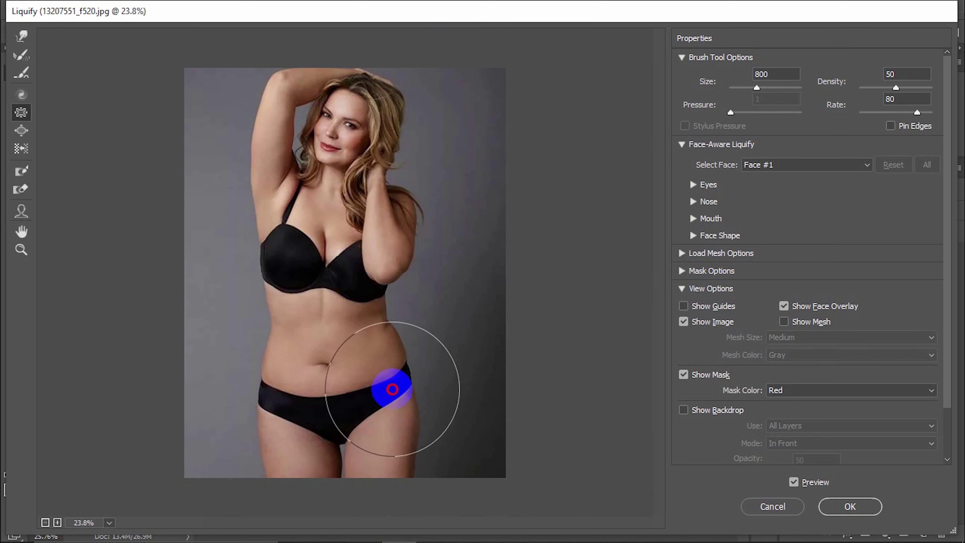
{"action": "left_click_drag", "start_coordinate": [402, 399], "coordinate": [377, 351]}
{"action": "key", "text": "bracketleft"}
{"action": "key", "text": "bracketleft"}
{"action": "mouse_move", "coordinate": [266, 414]}
{"action": "left_mouse_down"}
{"action": "mouse_move", "coordinate": [287, 460]}
{"action": "mouse_move", "coordinate": [254, 388]}
{"action": "mouse_move", "coordinate": [254, 398]}
{"action": "left_mouse_up"}
{"action": "key", "text": "bracketleft"}
{"action": "key", "text": "bracketleft"}
{"action": "key", "text": "bracketright"}
{"action": "key", "text": "bracketright"}
{"action": "left_click_drag", "start_coordinate": [399, 420], "coordinate": [385, 343]}
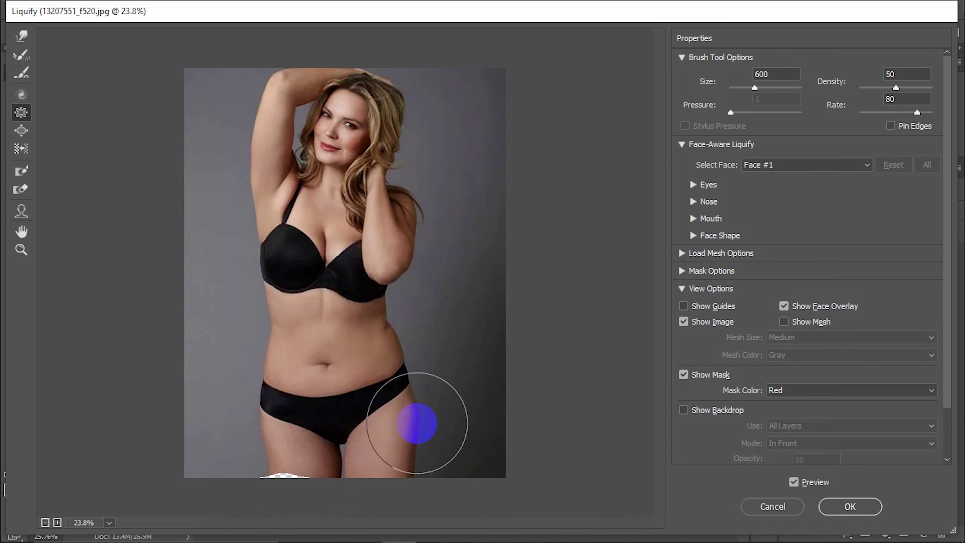
{"action": "key", "text": "bracketright"}
{"action": "key", "text": "bracketright"}
{"action": "key", "text": "bracketright"}
- Pucker both ribcage sides, the left armpit and the hip outlines slimmer with a smaller brush
{"action": "left_click_drag", "start_coordinate": [268, 262], "coordinate": [283, 263]}
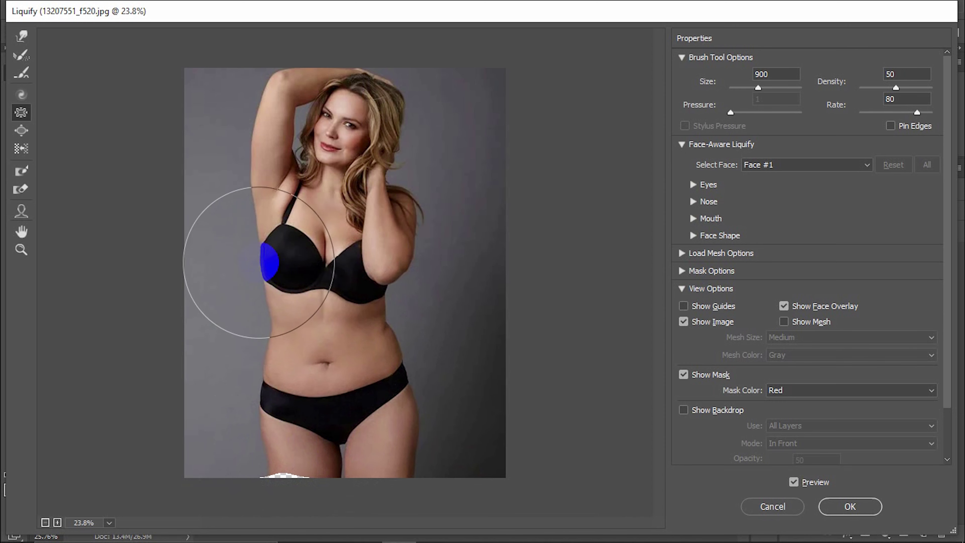
{"action": "left_click_drag", "start_coordinate": [376, 268], "coordinate": [409, 259]}
{"action": "mouse_move", "coordinate": [272, 198]}
{"action": "left_mouse_down"}
{"action": "mouse_move", "coordinate": [263, 202]}
{"action": "mouse_move", "coordinate": [268, 144]}
{"action": "mouse_move", "coordinate": [265, 183]}
{"action": "mouse_move", "coordinate": [254, 176]}
{"action": "mouse_move", "coordinate": [266, 146]}
{"action": "mouse_move", "coordinate": [280, 161]}
{"action": "mouse_move", "coordinate": [275, 114]}
{"action": "mouse_move", "coordinate": [258, 98]}
{"action": "mouse_move", "coordinate": [296, 86]}
{"action": "mouse_move", "coordinate": [276, 97]}
{"action": "mouse_move", "coordinate": [305, 51]}
{"action": "mouse_move", "coordinate": [403, 248]}
{"action": "mouse_move", "coordinate": [409, 209]}
{"action": "mouse_move", "coordinate": [370, 220]}
{"action": "mouse_move", "coordinate": [386, 302]}
{"action": "mouse_move", "coordinate": [385, 283]}
{"action": "mouse_move", "coordinate": [361, 291]}
{"action": "mouse_move", "coordinate": [344, 312]}
{"action": "mouse_move", "coordinate": [333, 370]}
{"action": "mouse_move", "coordinate": [392, 354]}
{"action": "mouse_move", "coordinate": [392, 334]}
{"action": "mouse_move", "coordinate": [405, 357]}
{"action": "mouse_move", "coordinate": [404, 436]}
{"action": "mouse_move", "coordinate": [388, 355]}
{"action": "left_mouse_up"}
{"action": "key", "text": "bracketleft"}
{"action": "key", "text": "bracketleft"}
{"action": "key", "text": "bracketleft"}
{"action": "key", "text": "bracketleft"}
{"action": "key", "text": "bracketright"}
{"action": "key", "text": "bracketleft"}
{"action": "key", "text": "bracketright"}
{"action": "key", "text": "bracketright"}
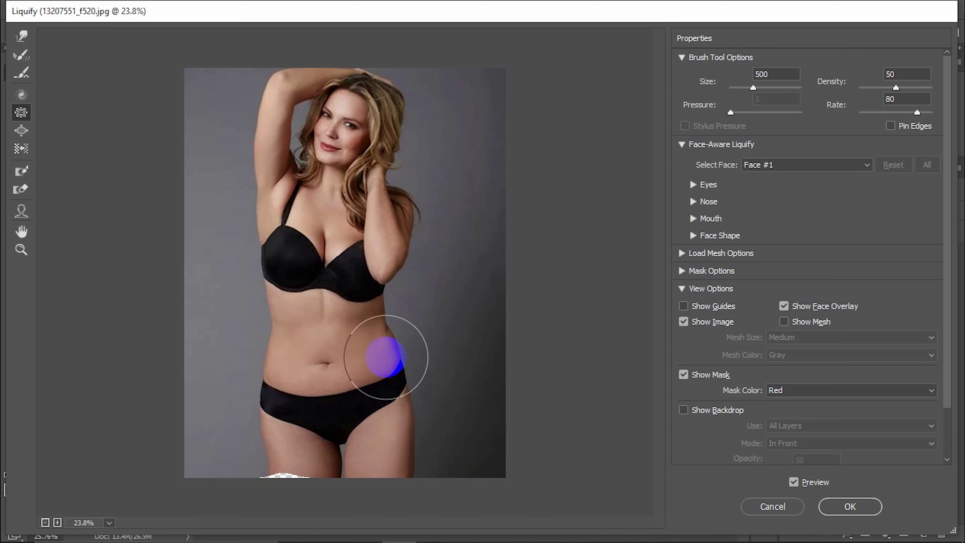
{"action": "mouse_move", "coordinate": [266, 406]}
{"action": "left_mouse_down"}
{"action": "mouse_move", "coordinate": [270, 420]}
{"action": "mouse_move", "coordinate": [262, 398]}
{"action": "mouse_move", "coordinate": [276, 506]}
{"action": "mouse_move", "coordinate": [376, 467]}
{"action": "left_mouse_up"}
{"action": "left_click", "coordinate": [76, 149]}
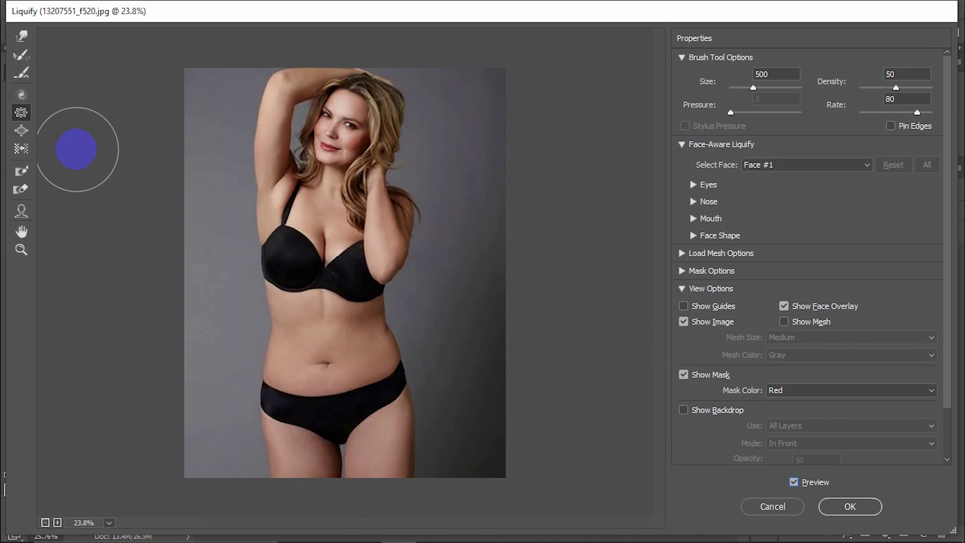
- With Forward Warp, push the waist, hip curve, torso side and both upper arms inward
{"action": "left_click", "coordinate": [21, 36]}
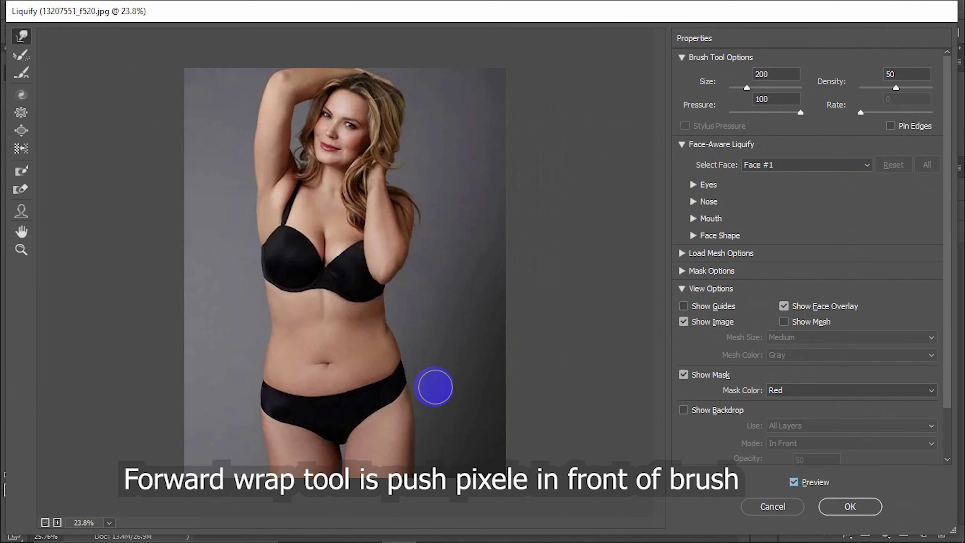
{"action": "mouse_move", "coordinate": [433, 388]}
{"action": "left_mouse_down"}
{"action": "mouse_move", "coordinate": [417, 352]}
{"action": "mouse_move", "coordinate": [394, 341]}
{"action": "left_mouse_up"}
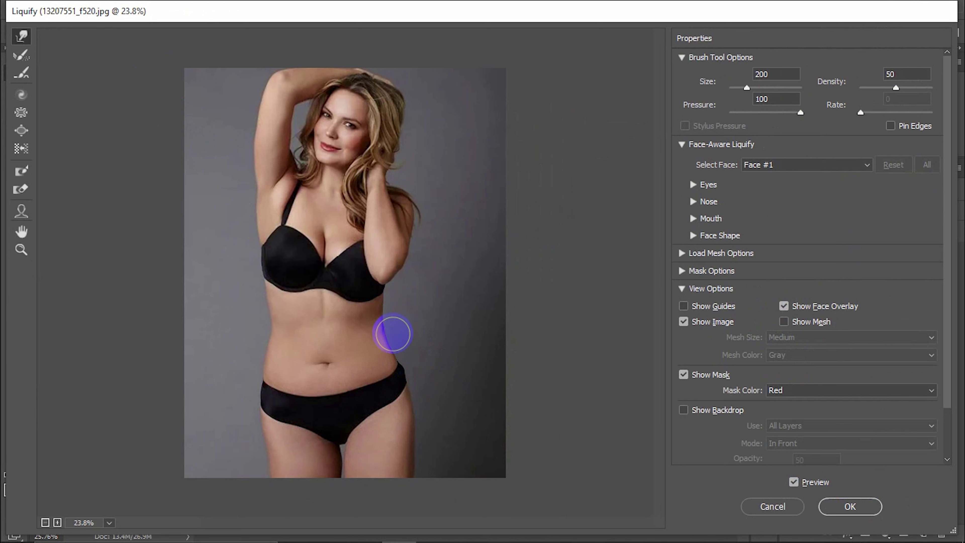
{"action": "mouse_move", "coordinate": [391, 306]}
{"action": "left_mouse_down"}
{"action": "mouse_move", "coordinate": [393, 344]}
{"action": "mouse_move", "coordinate": [385, 319]}
{"action": "left_mouse_up"}
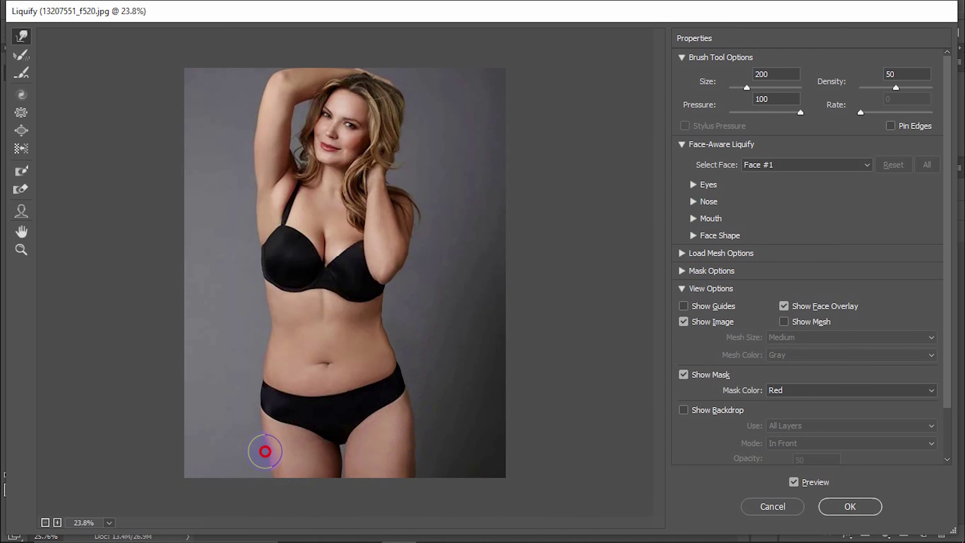
{"action": "left_click_drag", "start_coordinate": [262, 419], "coordinate": [260, 370]}
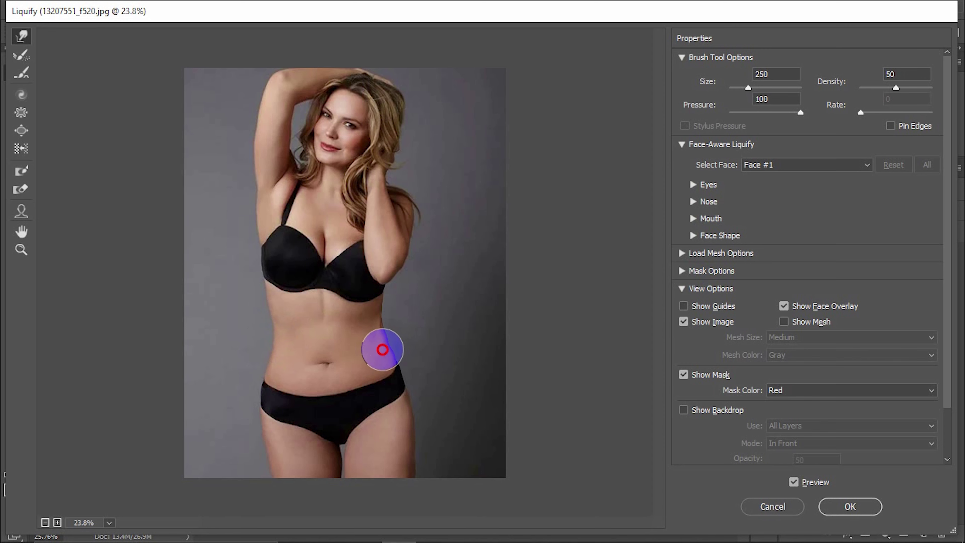
{"action": "left_click_drag", "start_coordinate": [382, 349], "coordinate": [386, 340]}
{"action": "left_click_drag", "start_coordinate": [254, 302], "coordinate": [256, 221]}
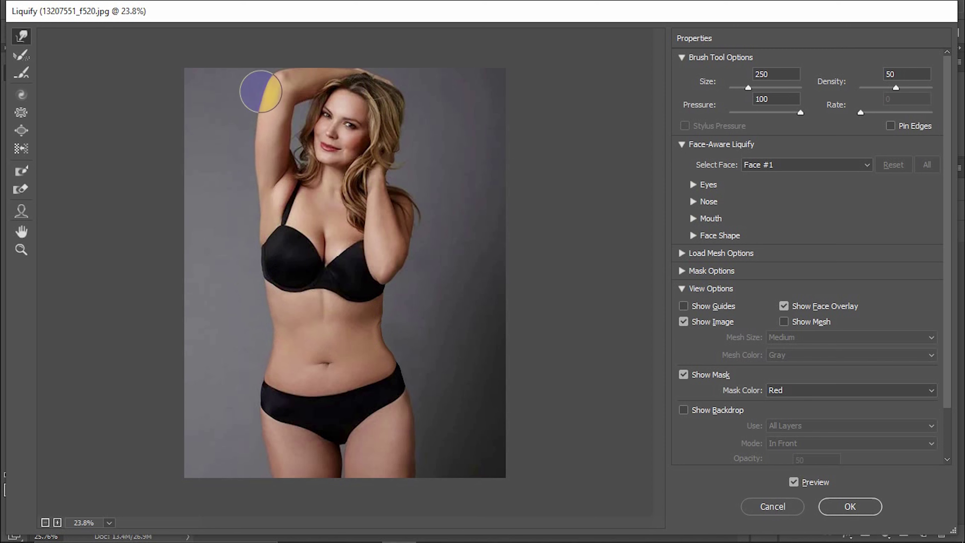
{"action": "mouse_move", "coordinate": [291, 137]}
{"action": "left_mouse_down"}
{"action": "mouse_move", "coordinate": [292, 158]}
{"action": "mouse_move", "coordinate": [283, 139]}
{"action": "left_mouse_up"}
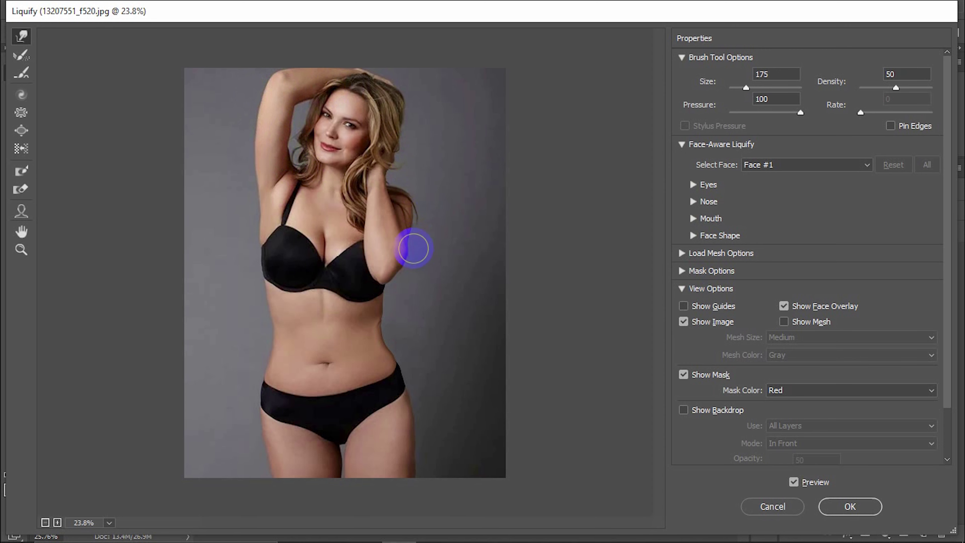
{"action": "left_click_drag", "start_coordinate": [406, 266], "coordinate": [422, 218]}
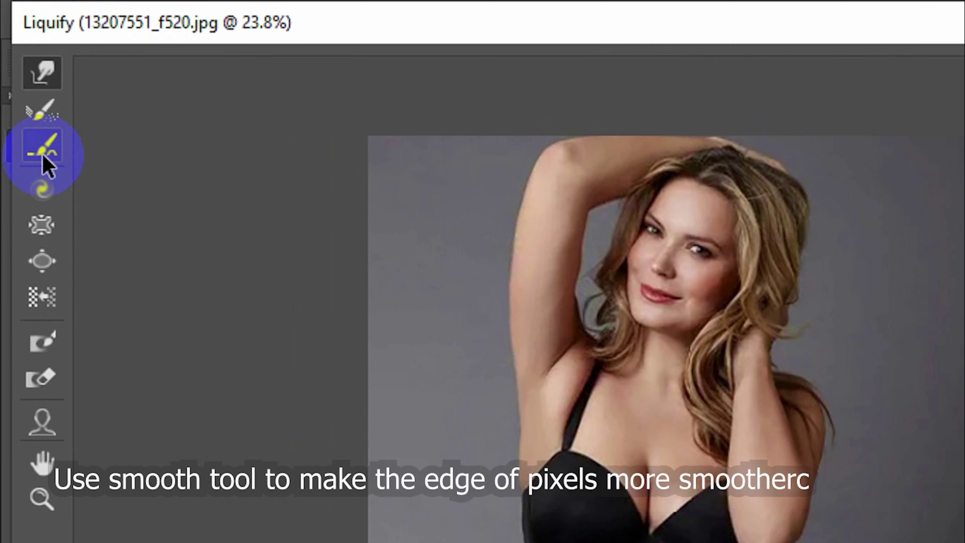
- Smooth the left thigh, right hip, torso side and arm contours with the size-175 Smooth tool
{"action": "left_click", "coordinate": [21, 78]}
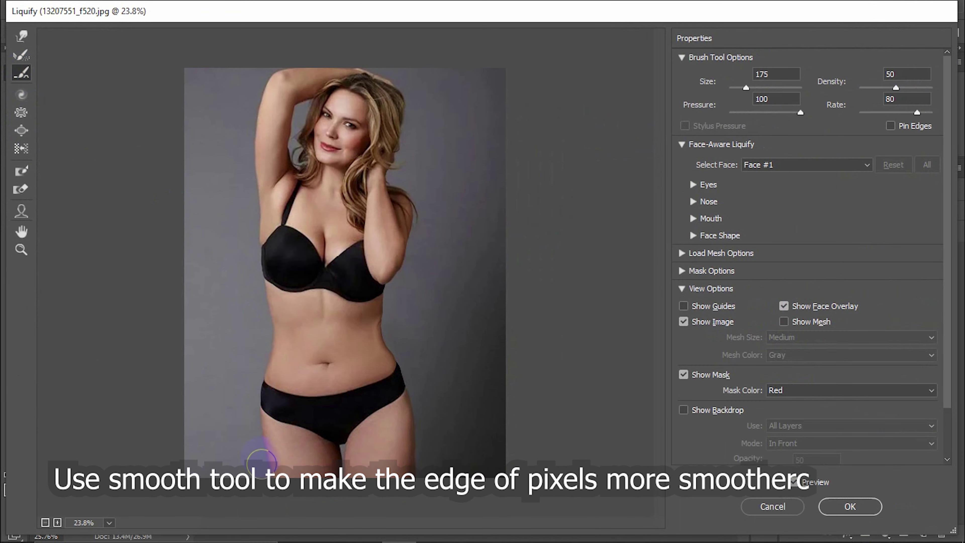
{"action": "left_click_drag", "start_coordinate": [264, 448], "coordinate": [273, 473]}
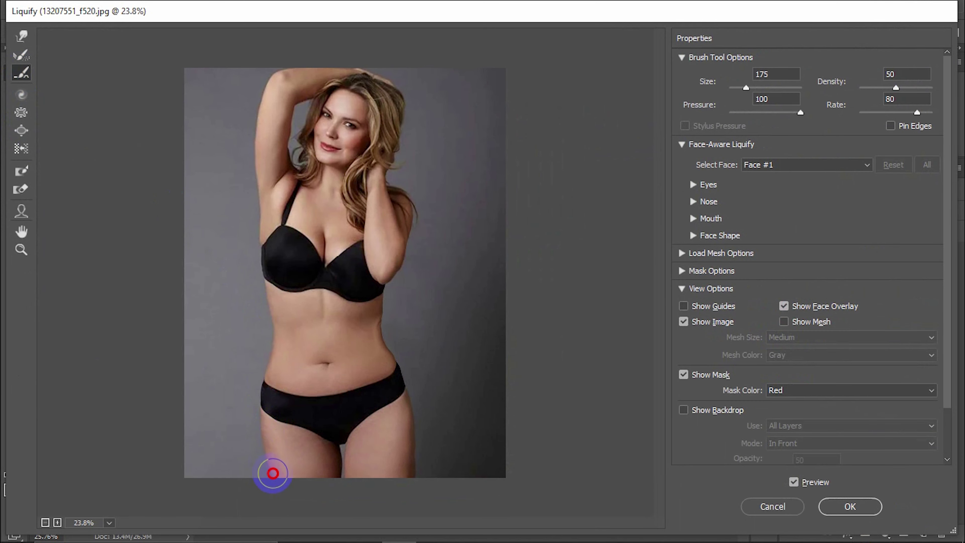
{"action": "left_click_drag", "start_coordinate": [403, 399], "coordinate": [400, 486]}
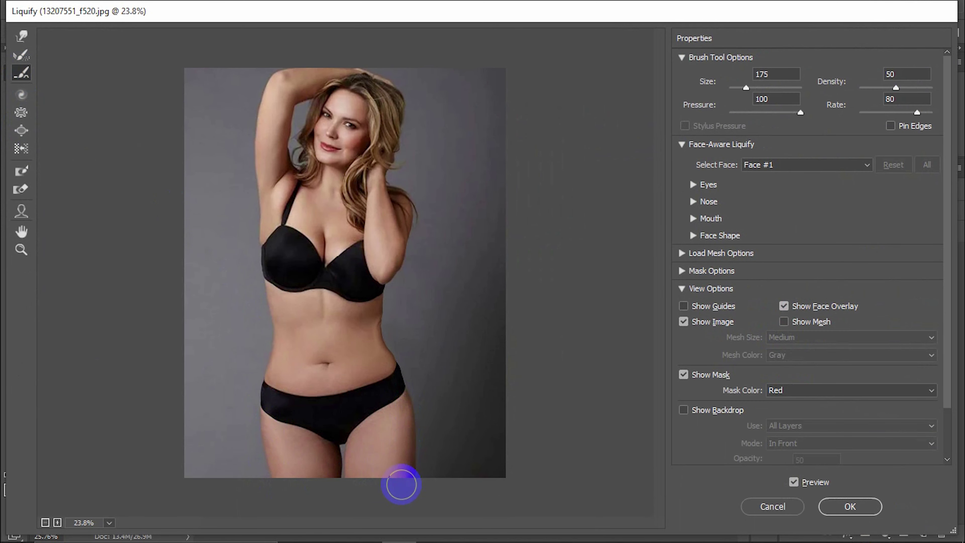
{"action": "left_click_drag", "start_coordinate": [384, 335], "coordinate": [383, 437]}
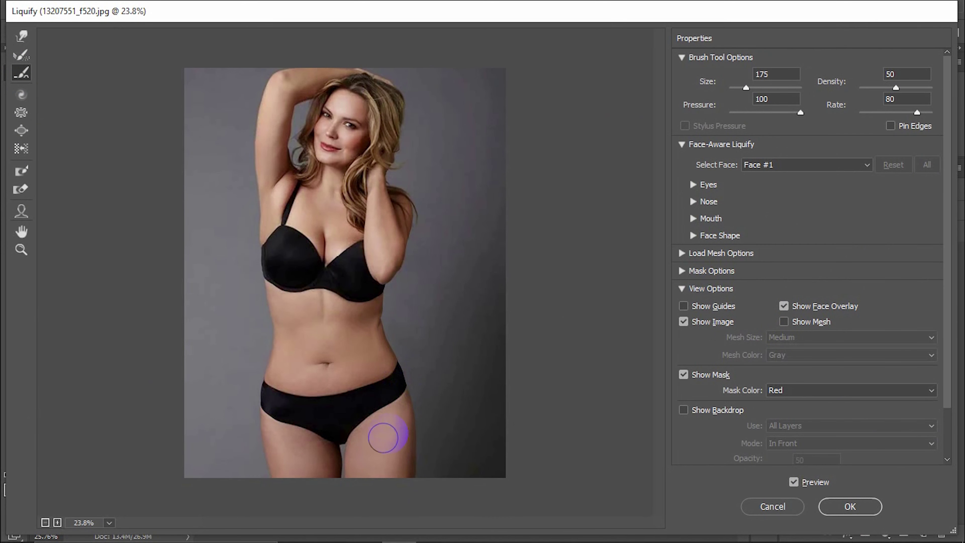
{"action": "left_click_drag", "start_coordinate": [268, 299], "coordinate": [260, 231]}
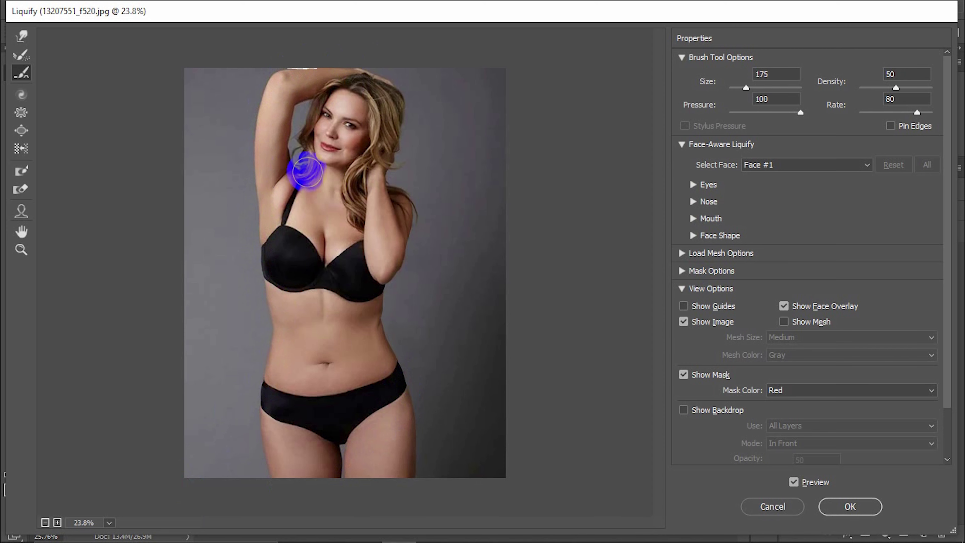
{"action": "mouse_move", "coordinate": [312, 151]}
{"action": "left_mouse_down"}
{"action": "mouse_move", "coordinate": [291, 140]}
{"action": "mouse_move", "coordinate": [294, 109]}
{"action": "left_mouse_up"}
{"action": "mouse_move", "coordinate": [384, 173]}
{"action": "left_mouse_down"}
{"action": "mouse_move", "coordinate": [401, 262]}
{"action": "mouse_move", "coordinate": [383, 312]}
{"action": "left_mouse_up"}
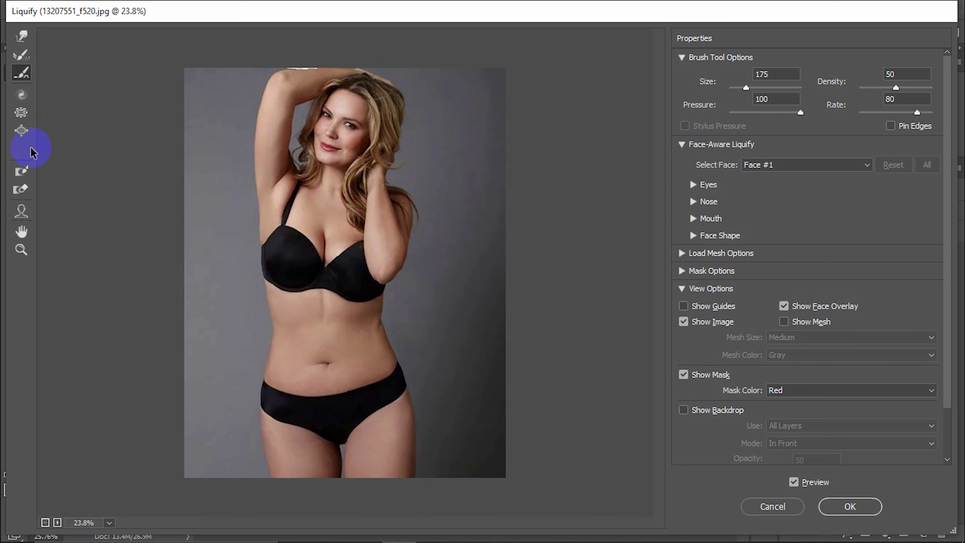
- Pucker the raised arm slightly thinner and reduce the brush to 250
{"action": "left_click", "coordinate": [21, 112]}
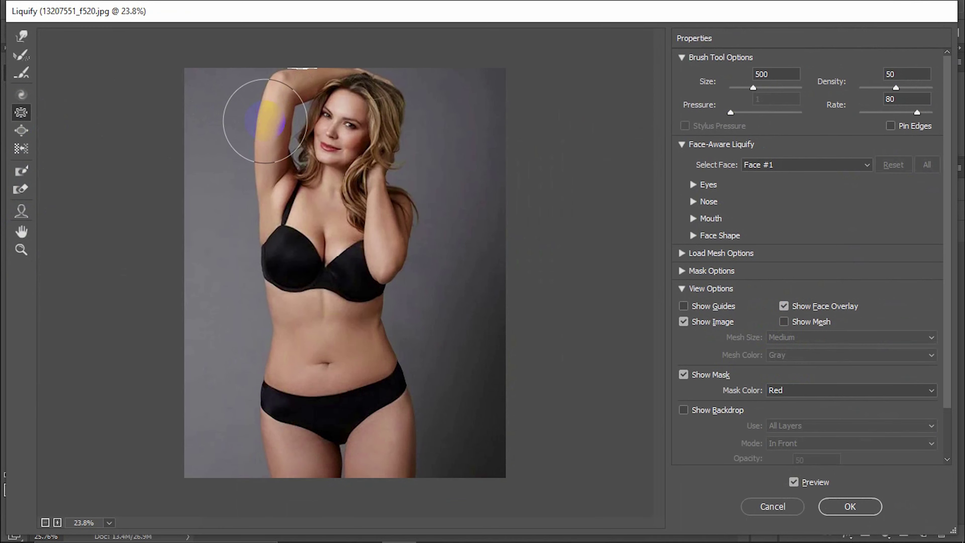
{"action": "left_click_drag", "start_coordinate": [275, 111], "coordinate": [295, 138]}
{"action": "key", "text": "bracketleft"}
{"action": "key", "text": "bracketleft"}
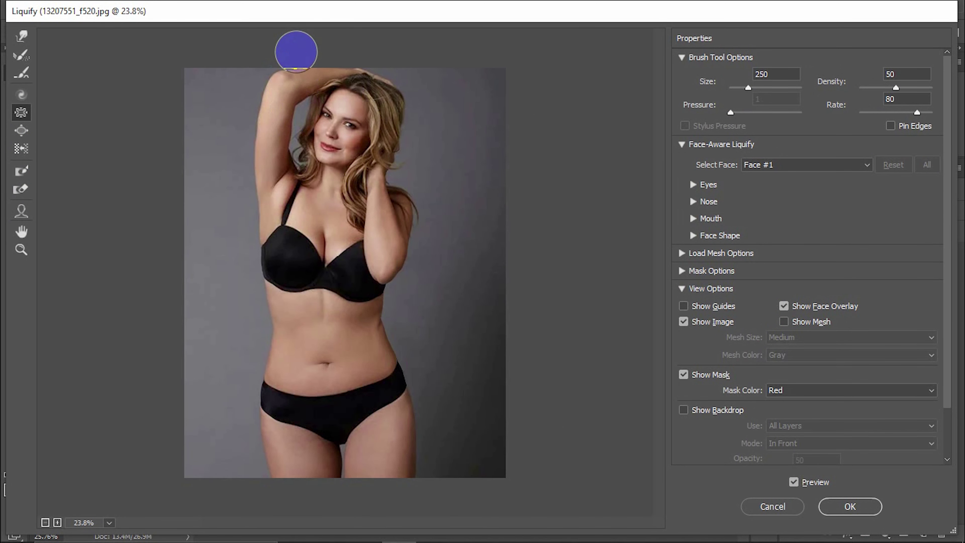
{"action": "scroll", "coordinate": [212, 149], "scroll_direction": "up", "scroll_amount": 1}
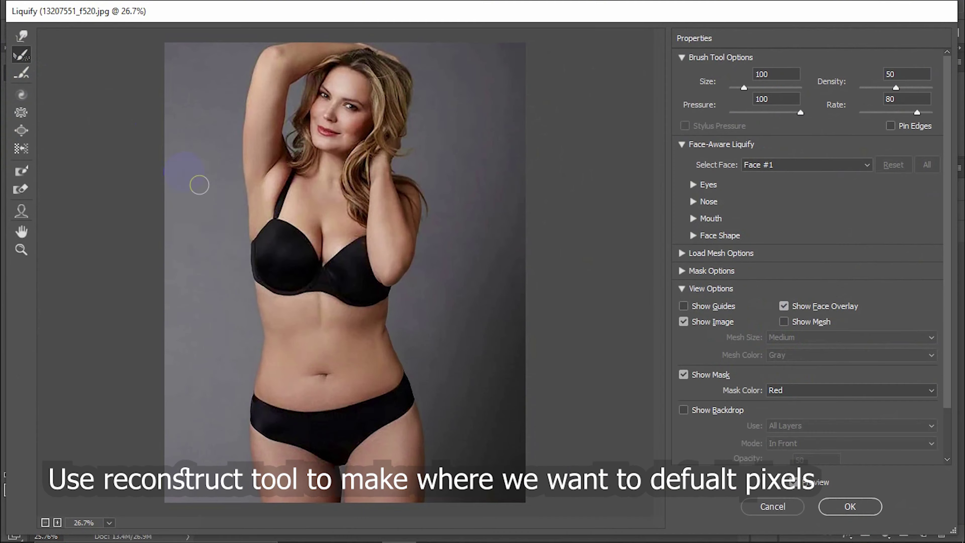
- Reconstruct the bra, strap, briefs, belly and left thigh back to their original shape at size 150
{"action": "left_click", "coordinate": [309, 247]}
{"action": "key", "text": "bracketright"}
{"action": "key", "text": "bracketright"}
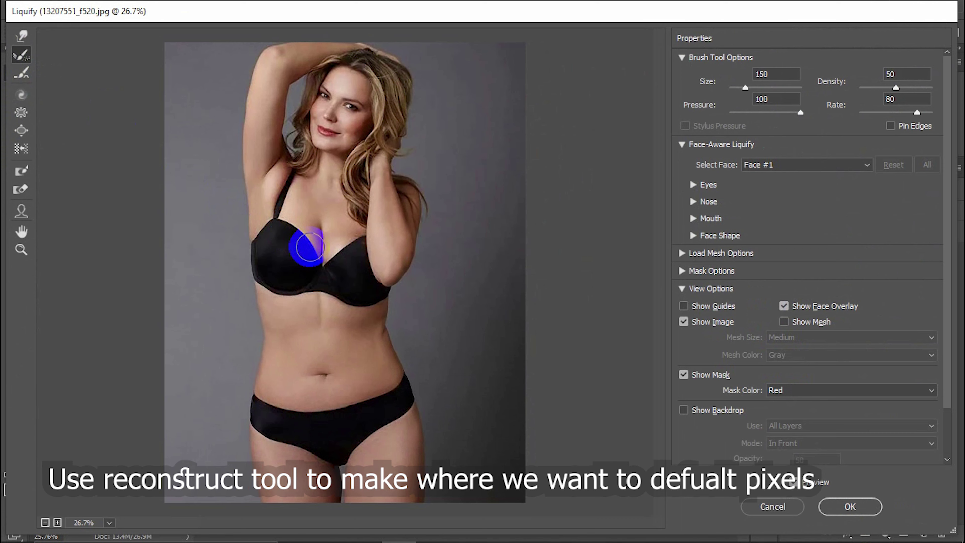
{"action": "mouse_move", "coordinate": [308, 247]}
{"action": "left_mouse_down"}
{"action": "mouse_move", "coordinate": [349, 249]}
{"action": "mouse_move", "coordinate": [286, 272]}
{"action": "mouse_move", "coordinate": [323, 284]}
{"action": "left_mouse_up"}
{"action": "mouse_move", "coordinate": [395, 395]}
{"action": "left_mouse_down"}
{"action": "mouse_move", "coordinate": [312, 412]}
{"action": "mouse_move", "coordinate": [300, 443]}
{"action": "left_mouse_up"}
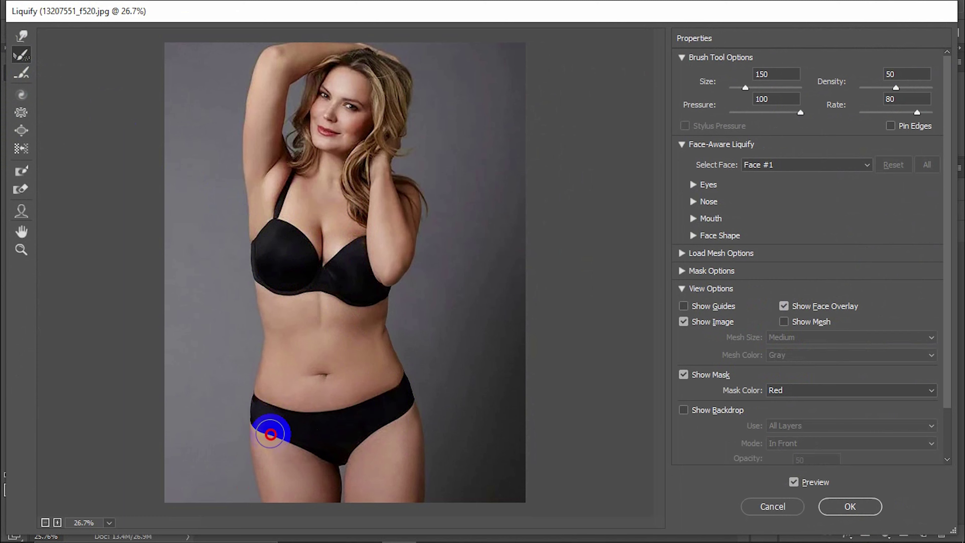
{"action": "mouse_move", "coordinate": [300, 443]}
{"action": "left_mouse_down"}
{"action": "mouse_move", "coordinate": [263, 424]}
{"action": "mouse_move", "coordinate": [396, 416]}
{"action": "mouse_move", "coordinate": [350, 411]}
{"action": "mouse_move", "coordinate": [314, 265]}
{"action": "left_mouse_up"}
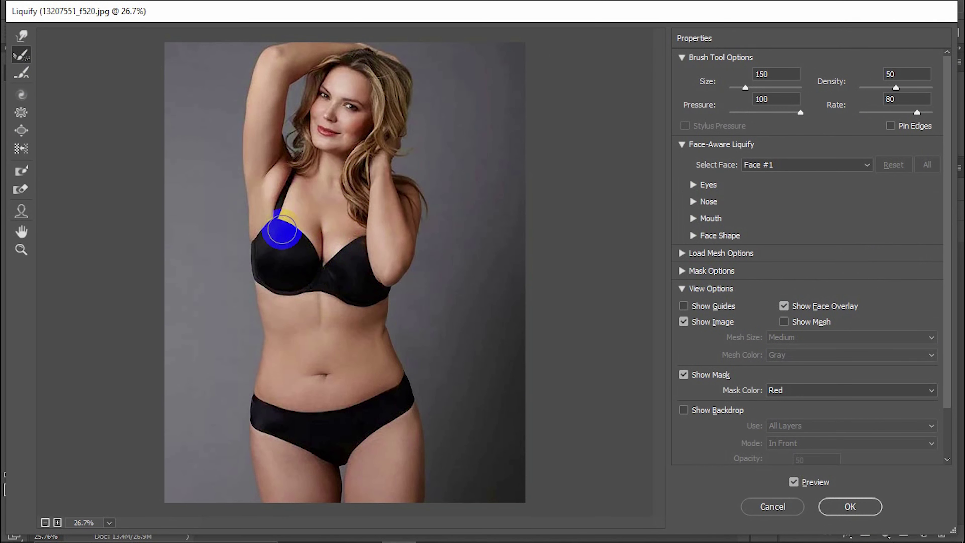
{"action": "mouse_move", "coordinate": [314, 265]}
{"action": "left_mouse_down"}
{"action": "mouse_move", "coordinate": [271, 190]}
{"action": "mouse_move", "coordinate": [337, 309]}
{"action": "left_mouse_up"}
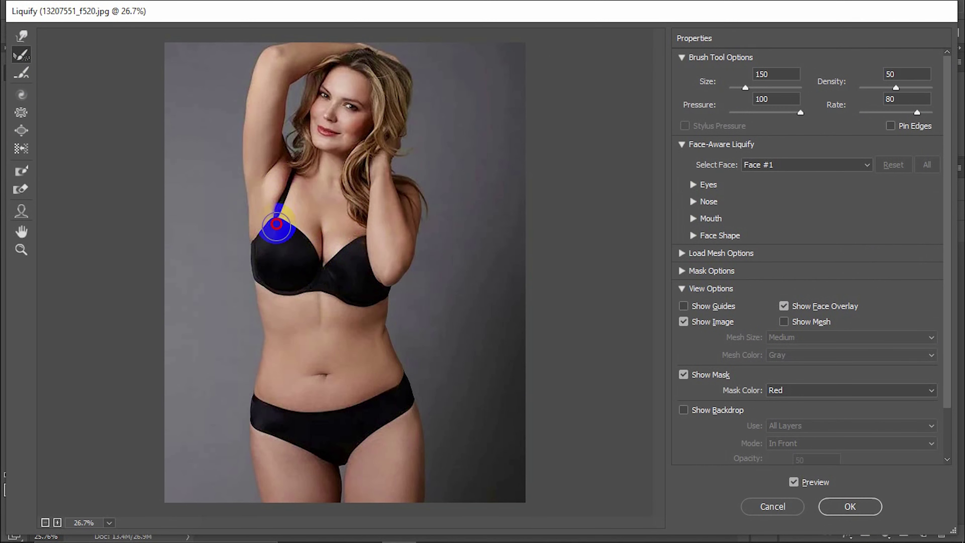
{"action": "mouse_move", "coordinate": [324, 378]}
{"action": "left_mouse_down"}
{"action": "mouse_move", "coordinate": [293, 452]}
{"action": "mouse_move", "coordinate": [312, 452]}
{"action": "mouse_move", "coordinate": [280, 462]}
{"action": "left_mouse_up"}
- Switch back to Forward Warp at size 175 and zoom in on the face
{"action": "key", "text": "w"}
{"action": "key", "text": "bracketright"}
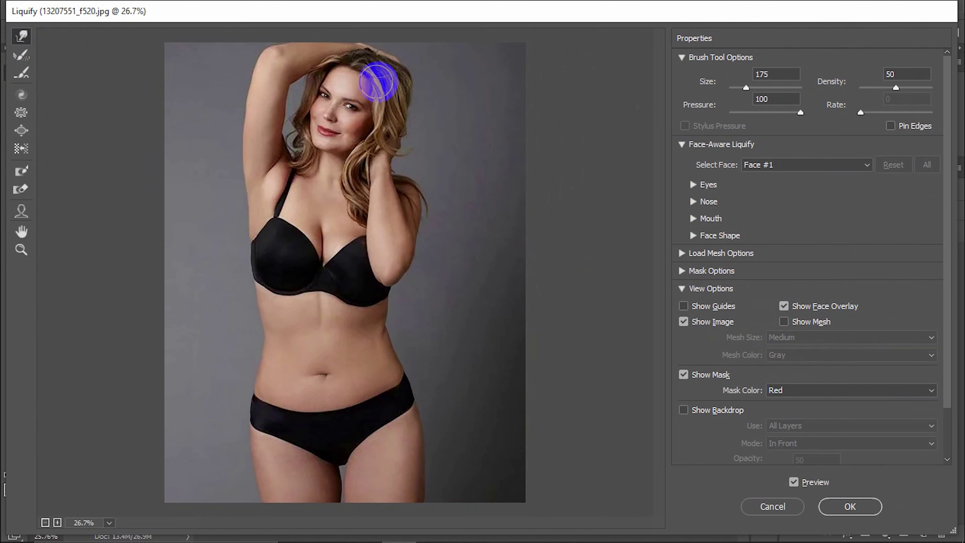
{"action": "scroll", "coordinate": [364, 92], "scroll_direction": "up", "scroll_amount": 2}
{"action": "scroll", "coordinate": [363, 95], "scroll_direction": "up", "scroll_amount": 2}
{"action": "scroll", "coordinate": [360, 97], "scroll_direction": "up", "scroll_amount": 2}
{"action": "scroll", "coordinate": [358, 98], "scroll_direction": "up", "scroll_amount": 2}
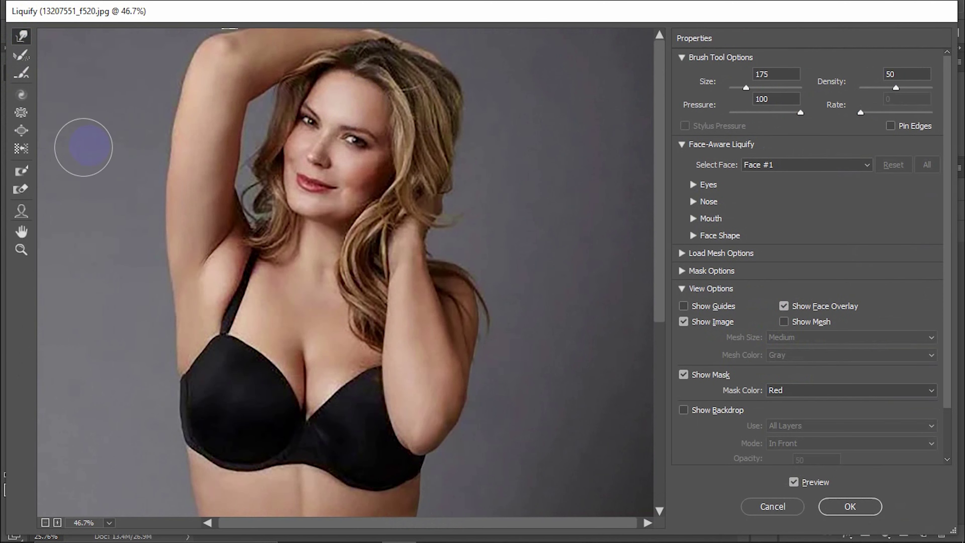
- Freeze-mask the lips, nose and both eyes with a size-60 brush
{"action": "left_click", "coordinate": [26, 172]}
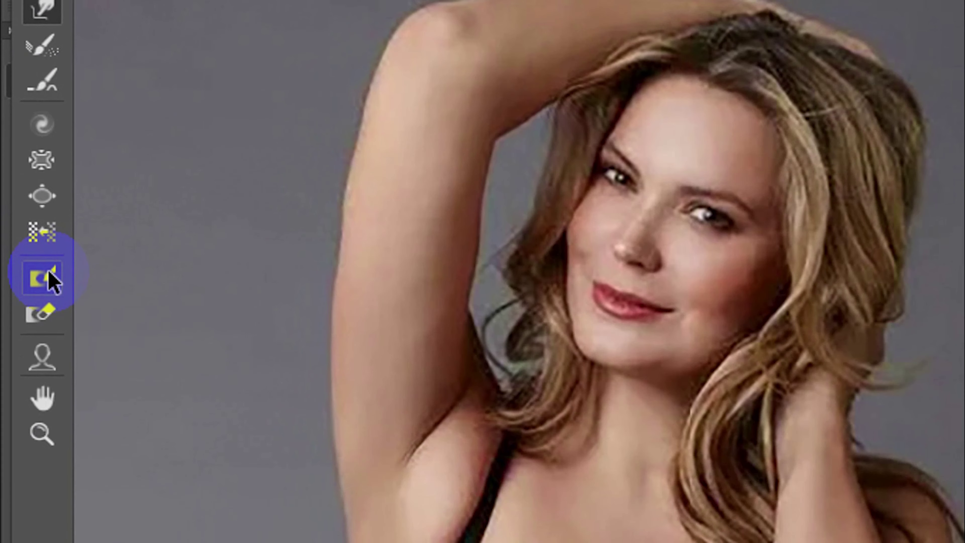
{"action": "key", "text": "bracketleft"}
{"action": "key", "text": "bracketleft"}
{"action": "key", "text": "bracketleft"}
{"action": "left_click_drag", "start_coordinate": [289, 182], "coordinate": [302, 186]}
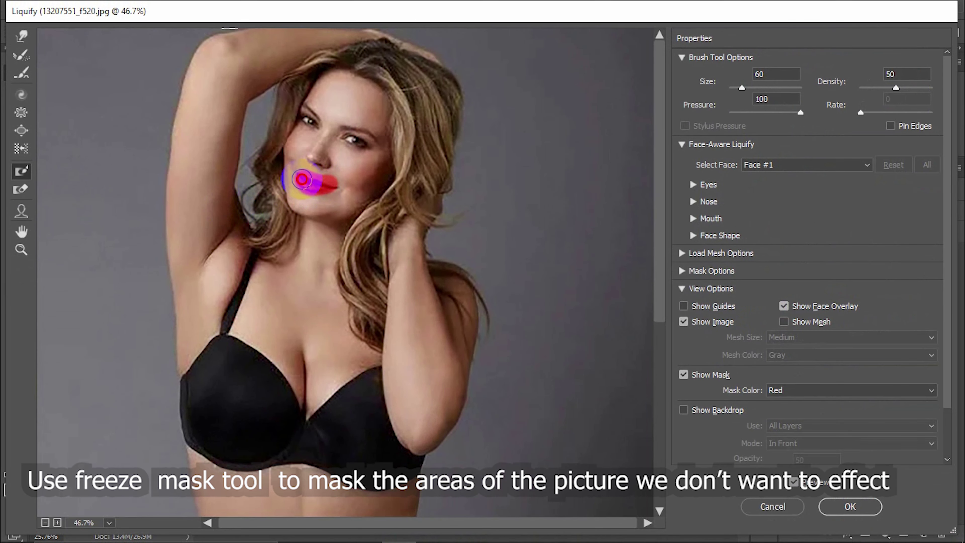
{"action": "left_click", "coordinate": [320, 158]}
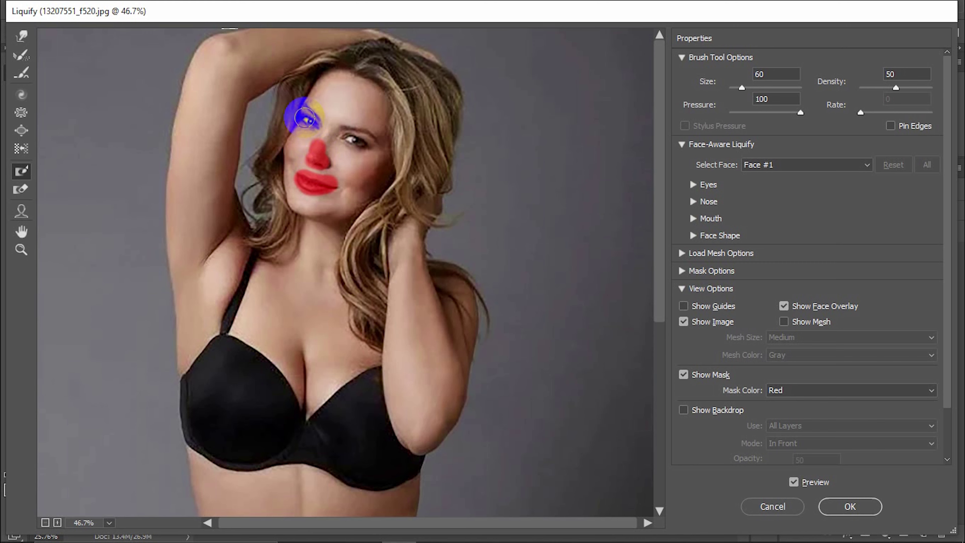
{"action": "left_click", "coordinate": [309, 119]}
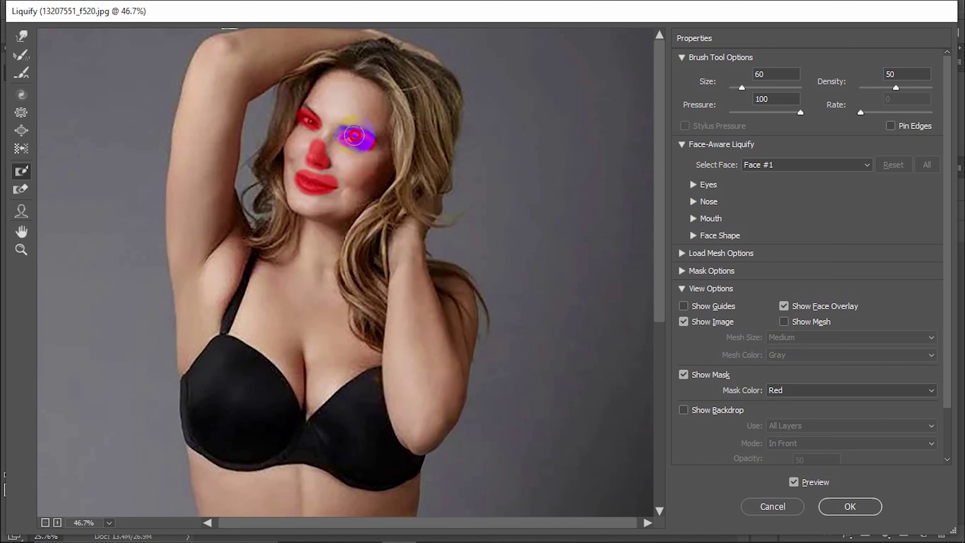
- Forward Warp the chin, cheek and jawline contours inward
{"action": "left_click", "coordinate": [22, 37]}
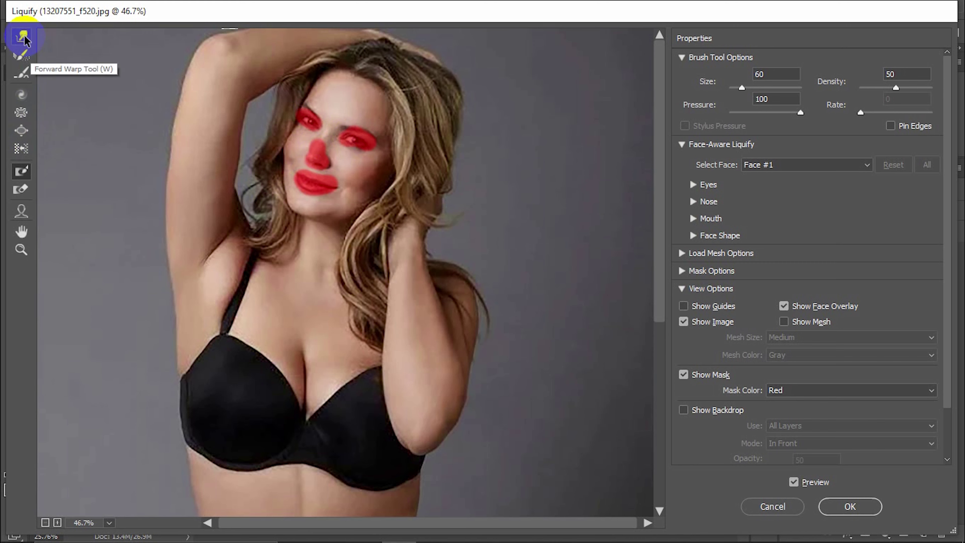
{"action": "left_click", "coordinate": [334, 215]}
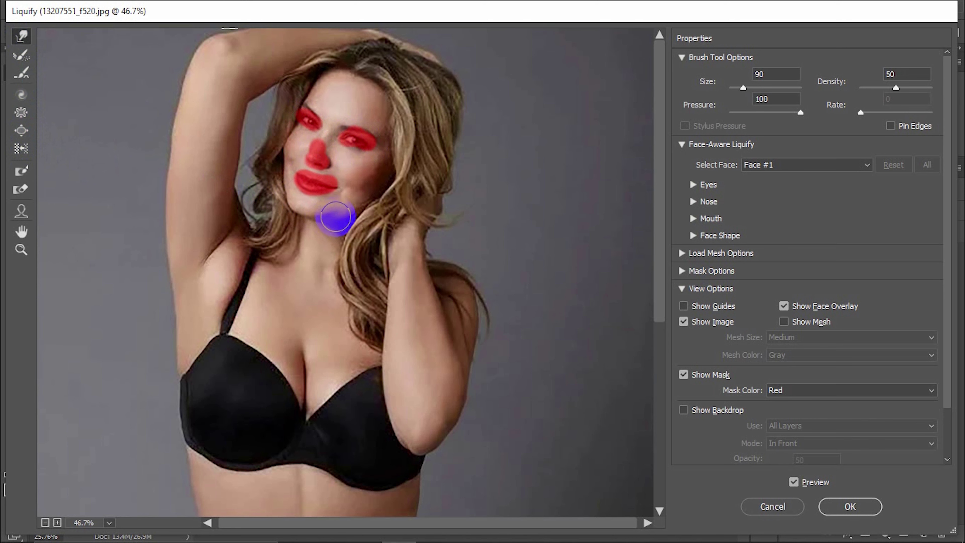
{"action": "mouse_move", "coordinate": [328, 212]}
{"action": "left_mouse_down"}
{"action": "mouse_move", "coordinate": [307, 214]}
{"action": "mouse_move", "coordinate": [357, 183]}
{"action": "left_mouse_up"}
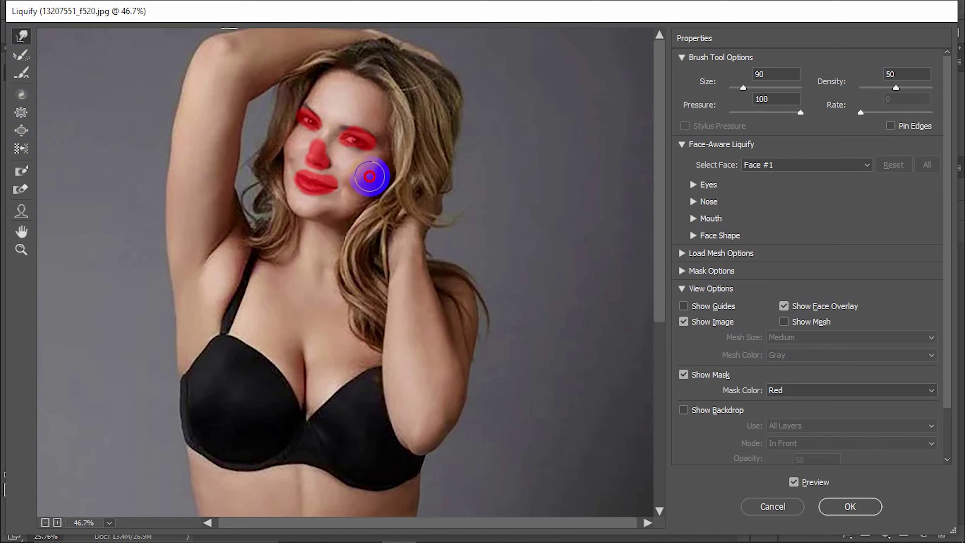
{"action": "mouse_move", "coordinate": [300, 178]}
{"action": "left_mouse_down"}
{"action": "mouse_move", "coordinate": [277, 170]}
{"action": "mouse_move", "coordinate": [285, 133]}
{"action": "left_mouse_up"}
{"action": "key", "text": "ctrl+space"}
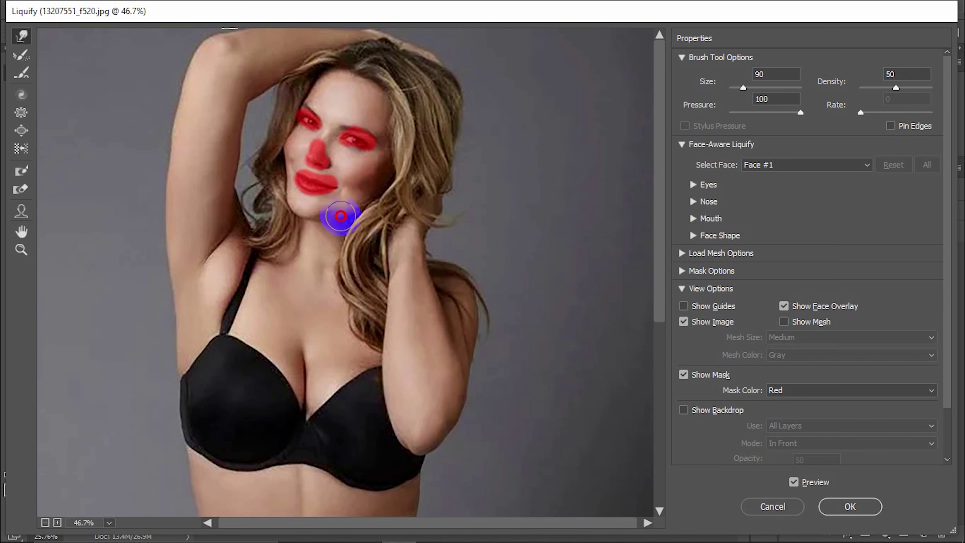
{"action": "mouse_move", "coordinate": [341, 216]}
{"action": "left_mouse_down"}
{"action": "mouse_move", "coordinate": [378, 168]}
{"action": "mouse_move", "coordinate": [409, 194]}
{"action": "left_mouse_up"}
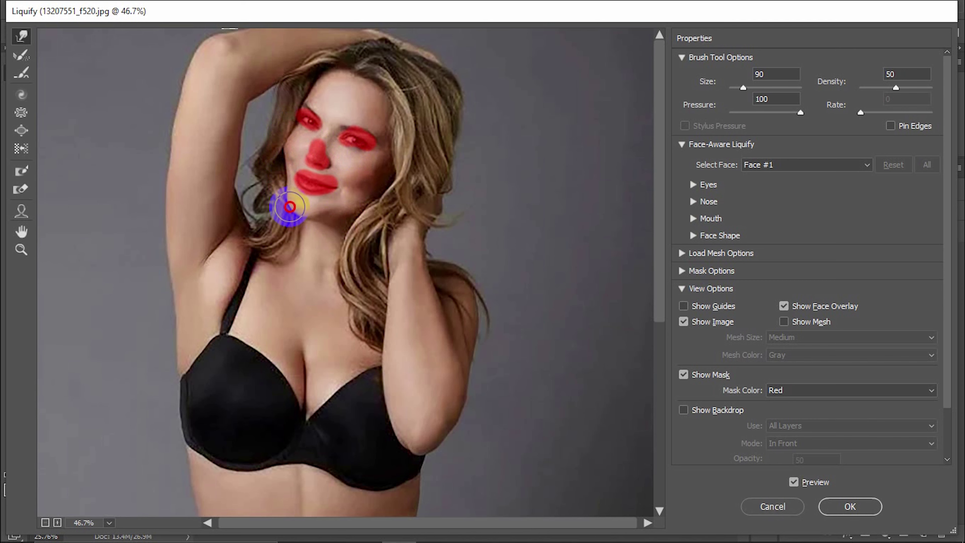
{"action": "left_click_drag", "start_coordinate": [289, 210], "coordinate": [383, 209]}
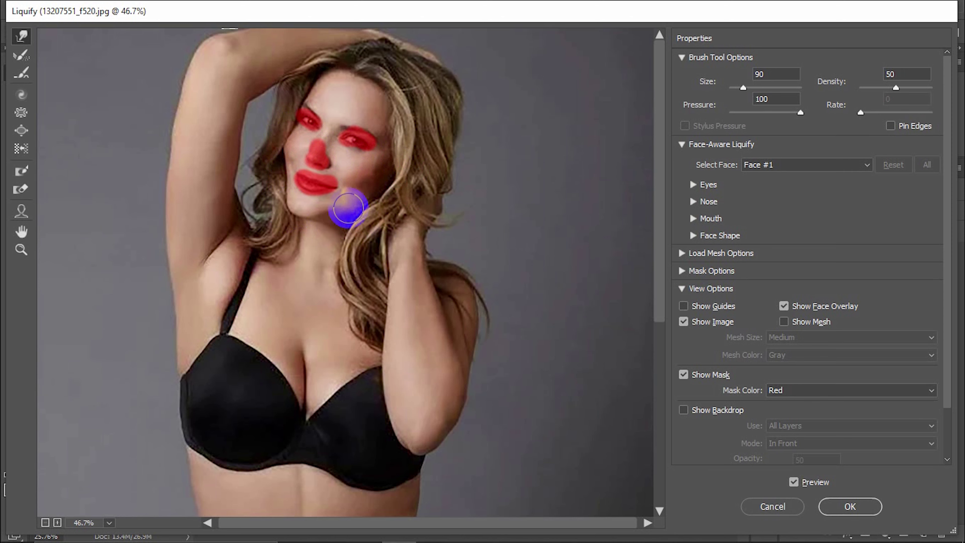
- Freeze-mask the cheek, then pucker the eye side, forehead, nose, mouth and chin at size 300
{"action": "left_click", "coordinate": [21, 72]}
{"action": "mouse_move", "coordinate": [279, 164]}
{"action": "left_mouse_down"}
{"action": "mouse_move", "coordinate": [285, 172]}
{"action": "mouse_move", "coordinate": [323, 151]}
{"action": "left_mouse_up"}
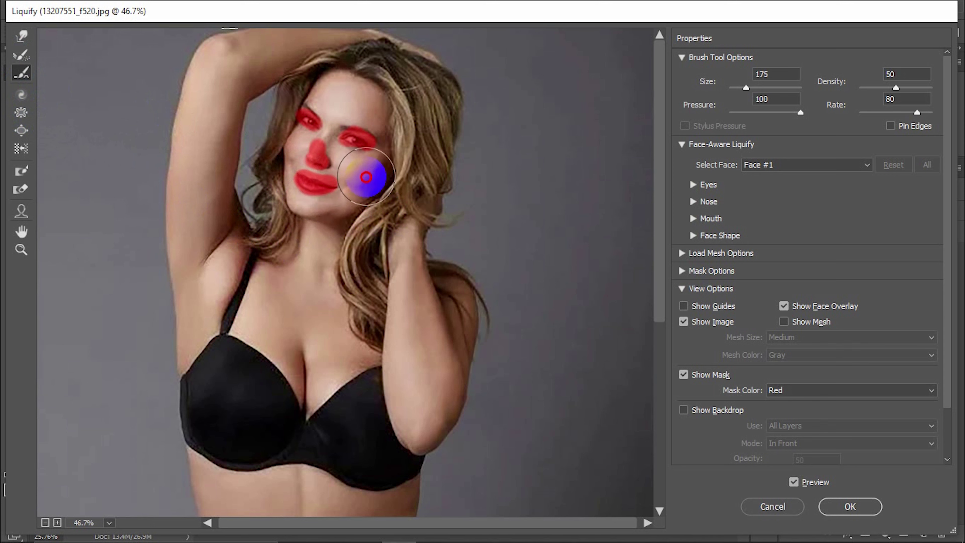
{"action": "left_click", "coordinate": [19, 135]}
{"action": "left_click", "coordinate": [20, 112]}
{"action": "left_click_drag", "start_coordinate": [283, 119], "coordinate": [354, 110]}
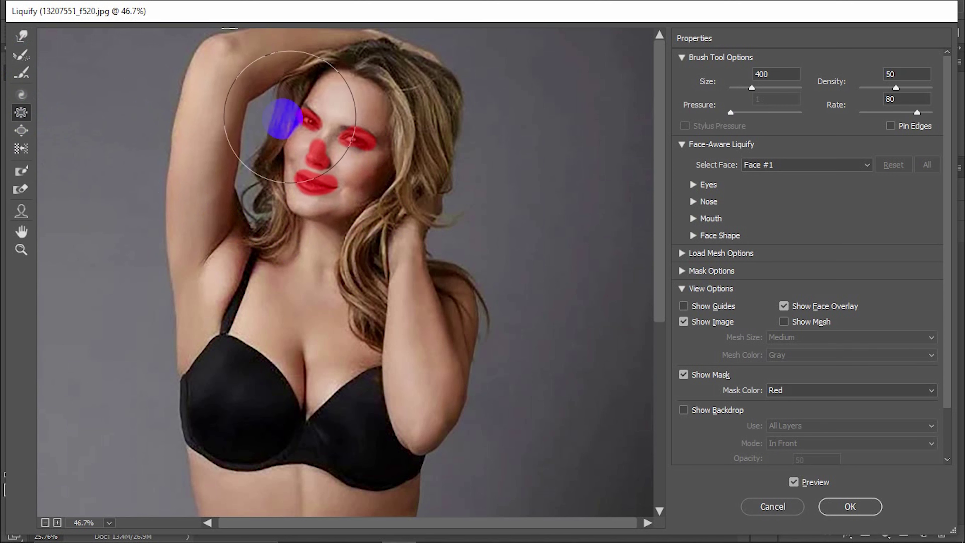
{"action": "key", "text": "bracketleft"}
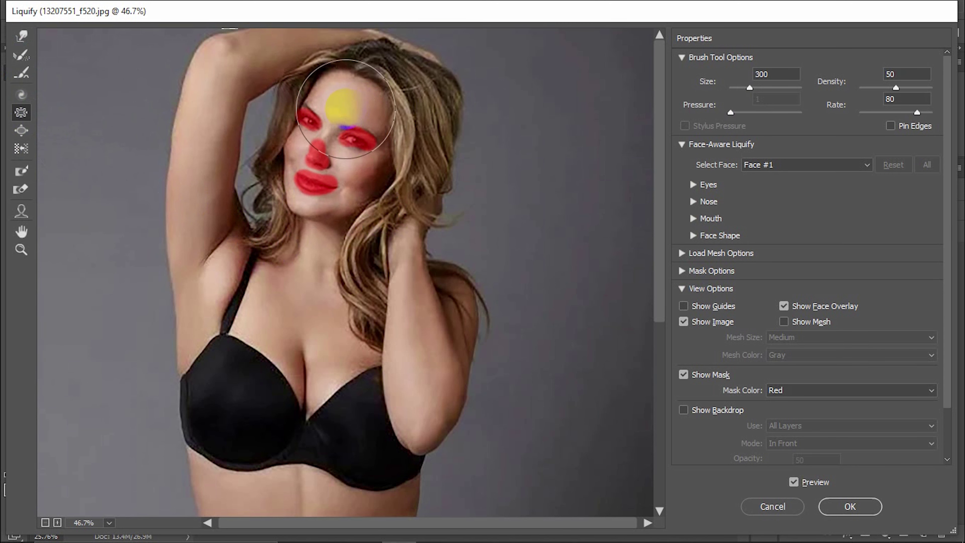
{"action": "mouse_move", "coordinate": [354, 111]}
{"action": "left_mouse_down"}
{"action": "mouse_move", "coordinate": [356, 93]}
{"action": "mouse_move", "coordinate": [311, 146]}
{"action": "left_mouse_up"}
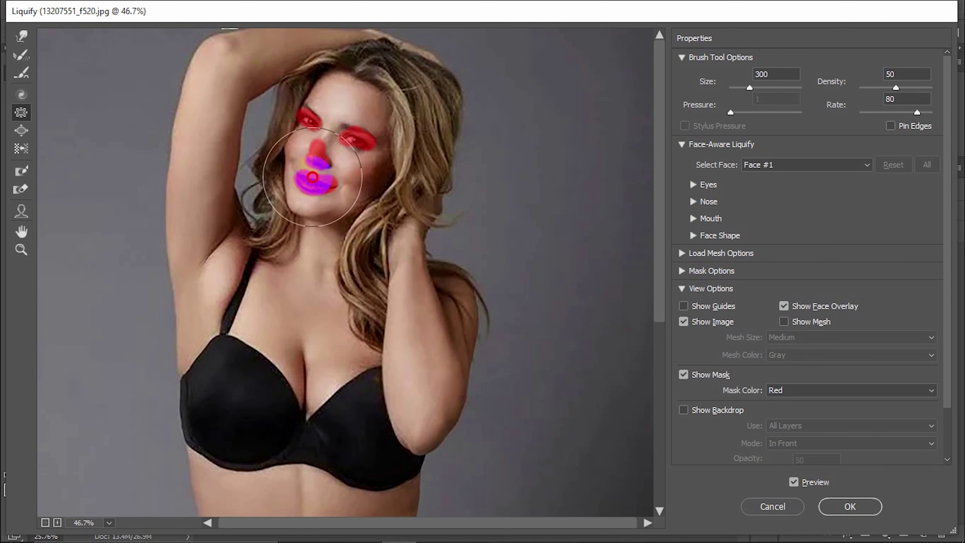
{"action": "mouse_move", "coordinate": [311, 146]}
{"action": "left_mouse_down"}
{"action": "mouse_move", "coordinate": [319, 283]}
{"action": "mouse_move", "coordinate": [40, 135]}
{"action": "left_mouse_up"}
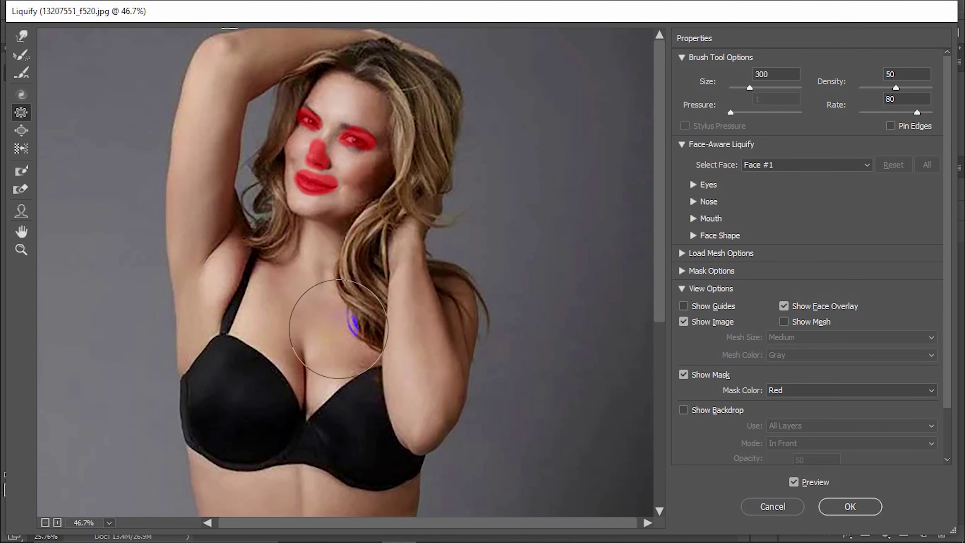
{"action": "left_click", "coordinate": [21, 36]}
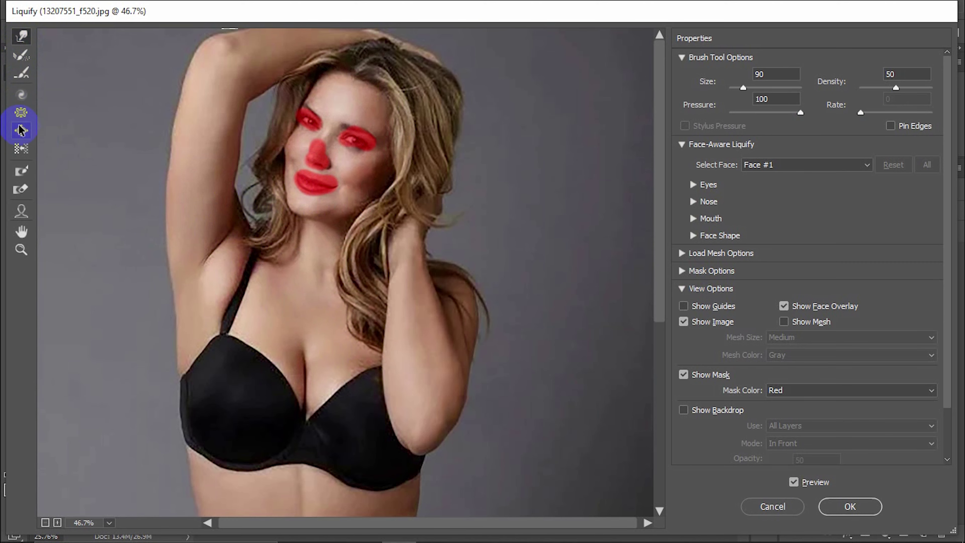
- Thaw the red freeze mask off the face and fit the whole image in view
{"action": "left_click", "coordinate": [20, 189]}
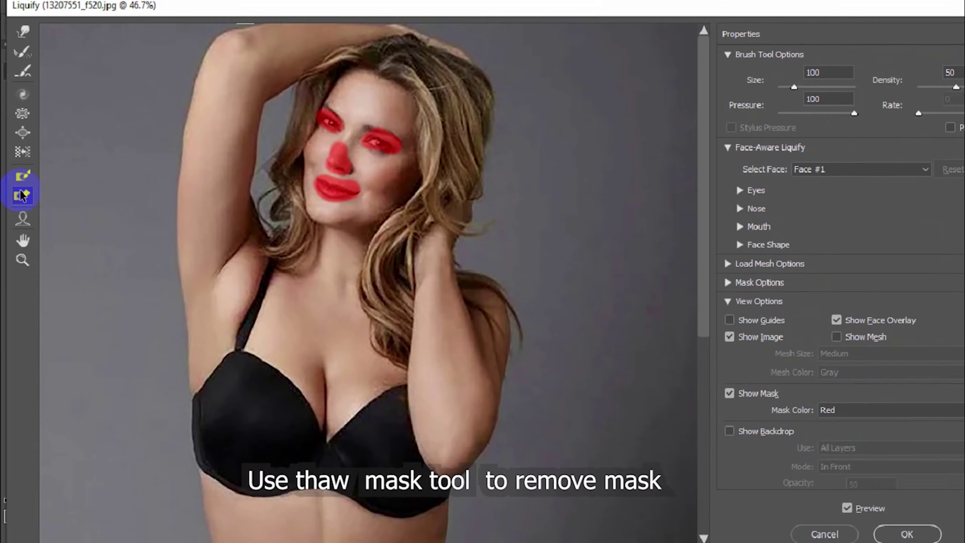
{"action": "mouse_move", "coordinate": [291, 178]}
{"action": "left_mouse_down"}
{"action": "mouse_move", "coordinate": [315, 155]}
{"action": "mouse_move", "coordinate": [309, 98]}
{"action": "mouse_move", "coordinate": [344, 146]}
{"action": "mouse_move", "coordinate": [302, 159]}
{"action": "left_mouse_up"}
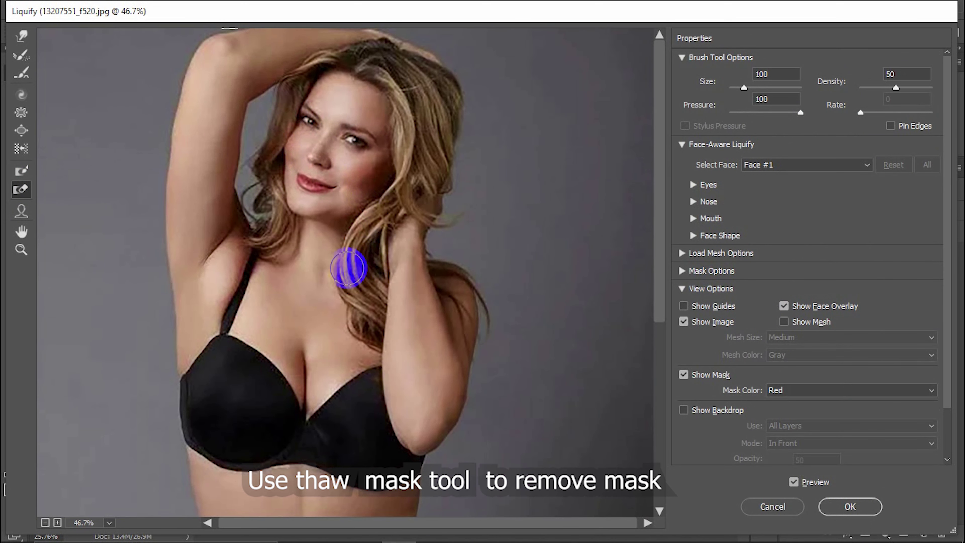
{"action": "key", "text": "ctrl+0"}
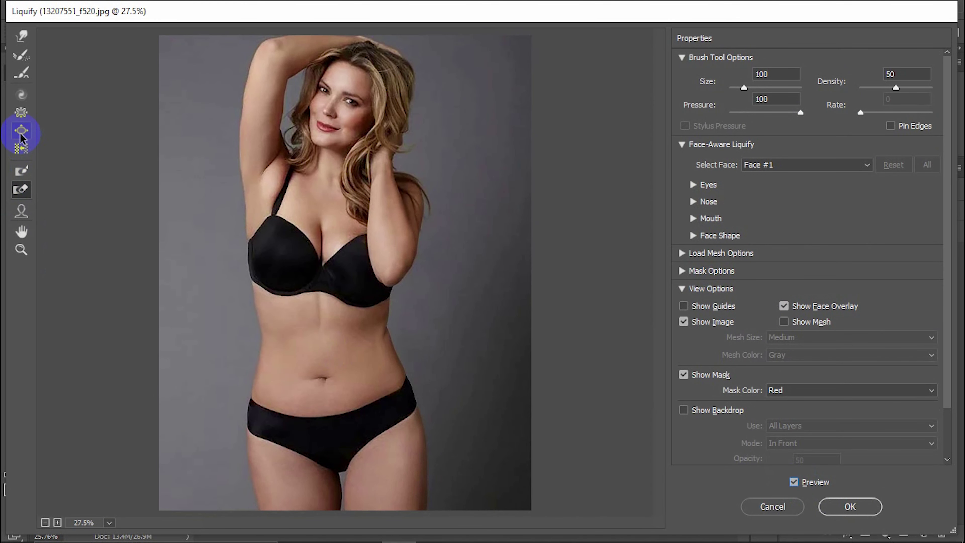
- Forward Warp the lower thigh, hips and waist outlines inward
{"action": "key", "text": "w"}
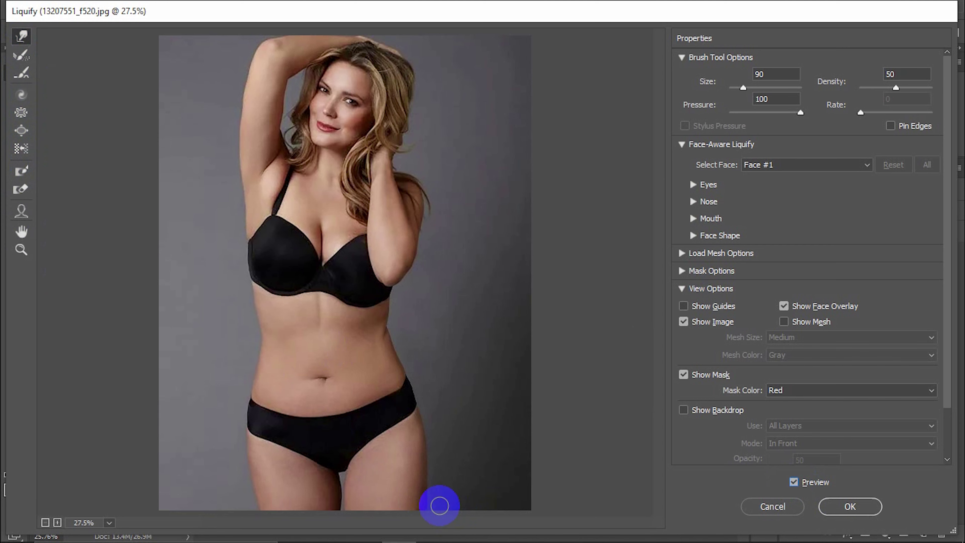
{"action": "mouse_move", "coordinate": [439, 505]}
{"action": "left_mouse_down"}
{"action": "mouse_move", "coordinate": [420, 501]}
{"action": "mouse_move", "coordinate": [439, 494]}
{"action": "mouse_move", "coordinate": [421, 414]}
{"action": "mouse_move", "coordinate": [431, 455]}
{"action": "mouse_move", "coordinate": [423, 499]}
{"action": "left_mouse_up"}
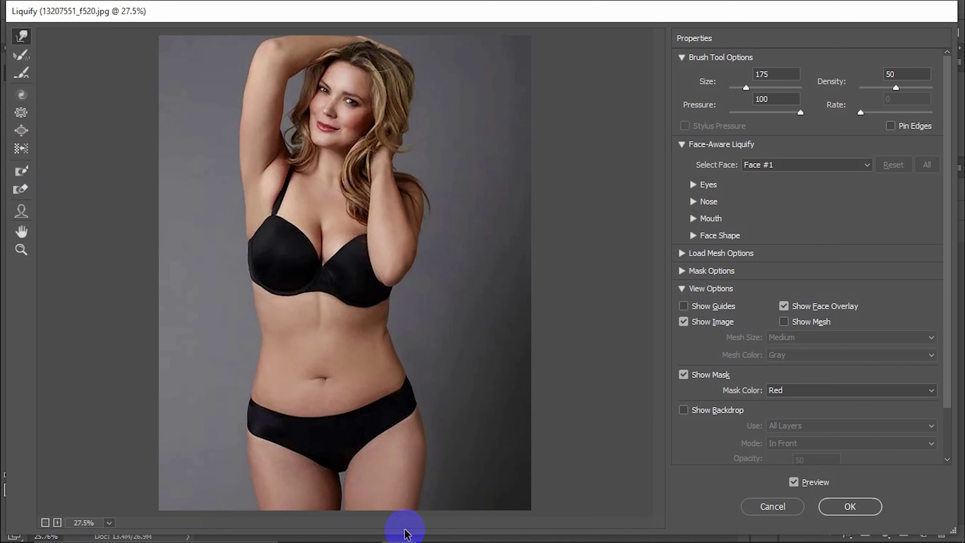
{"action": "left_click_drag", "start_coordinate": [405, 532], "coordinate": [244, 445]}
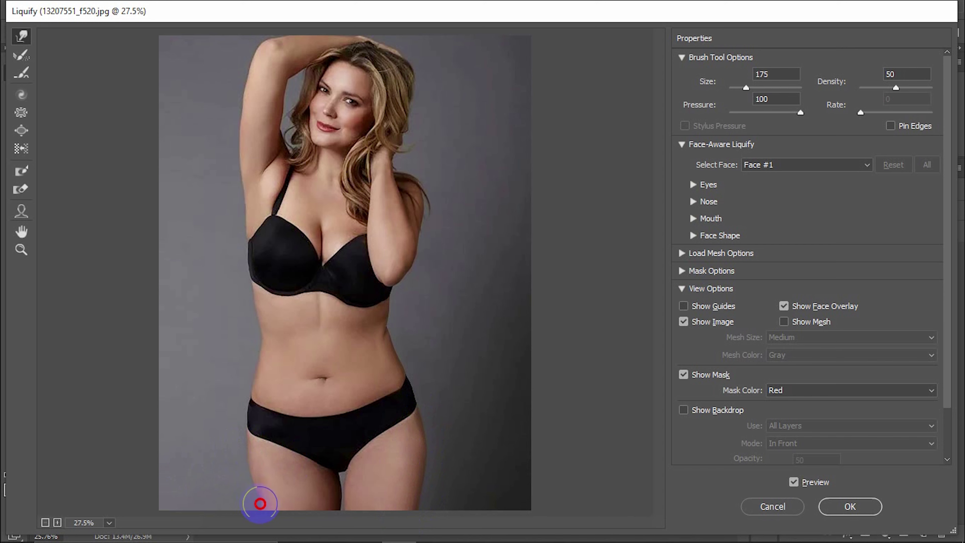
{"action": "mouse_move", "coordinate": [272, 530]}
{"action": "left_mouse_down"}
{"action": "mouse_move", "coordinate": [431, 457]}
{"action": "mouse_move", "coordinate": [250, 414]}
{"action": "mouse_move", "coordinate": [405, 343]}
{"action": "mouse_move", "coordinate": [399, 337]}
{"action": "left_mouse_up"}
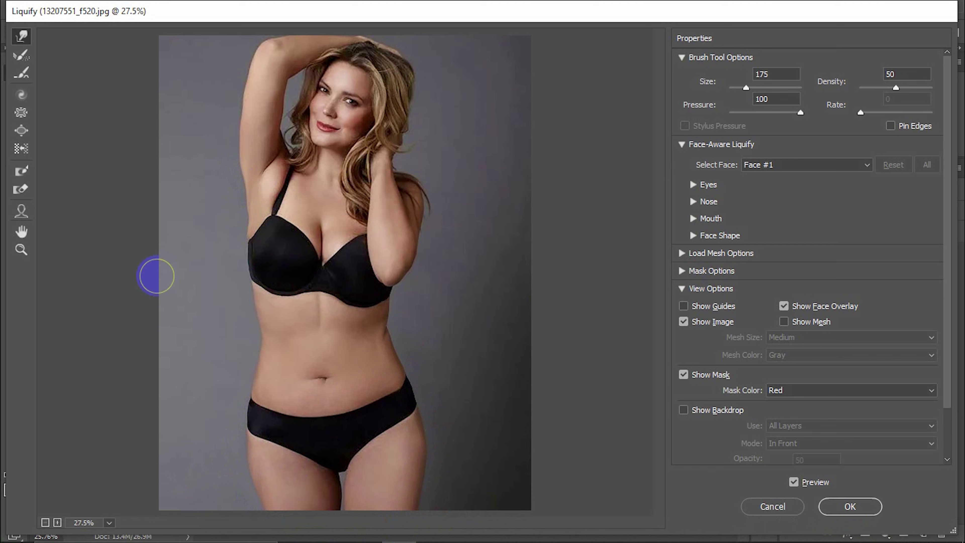
{"action": "left_click_drag", "start_coordinate": [156, 276], "coordinate": [296, 295]}
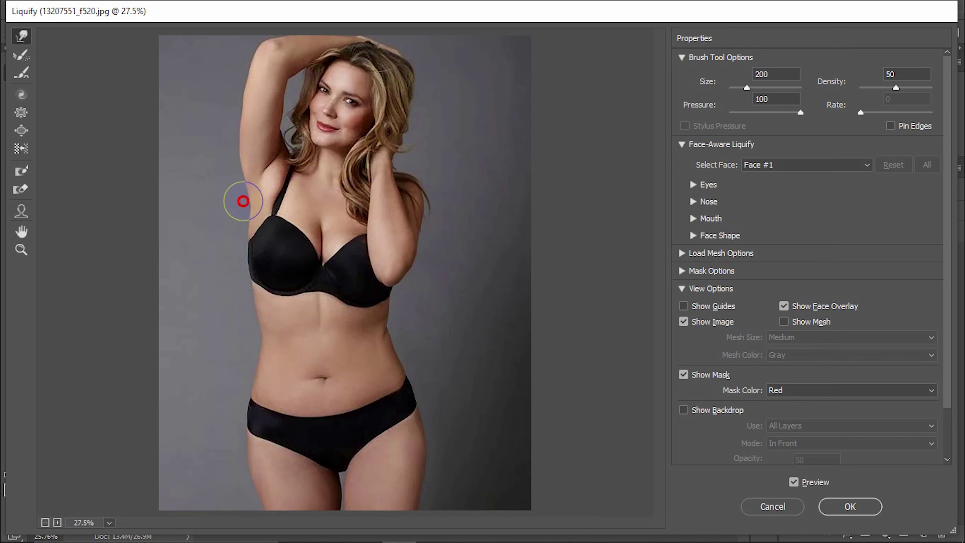
- At brush size 125, reshape the elbow and the right arm edge near the hair
{"action": "key", "text": "bracketleft"}
{"action": "key", "text": "bracketleft"}
{"action": "key", "text": "bracketleft"}
{"action": "left_click", "coordinate": [416, 261]}
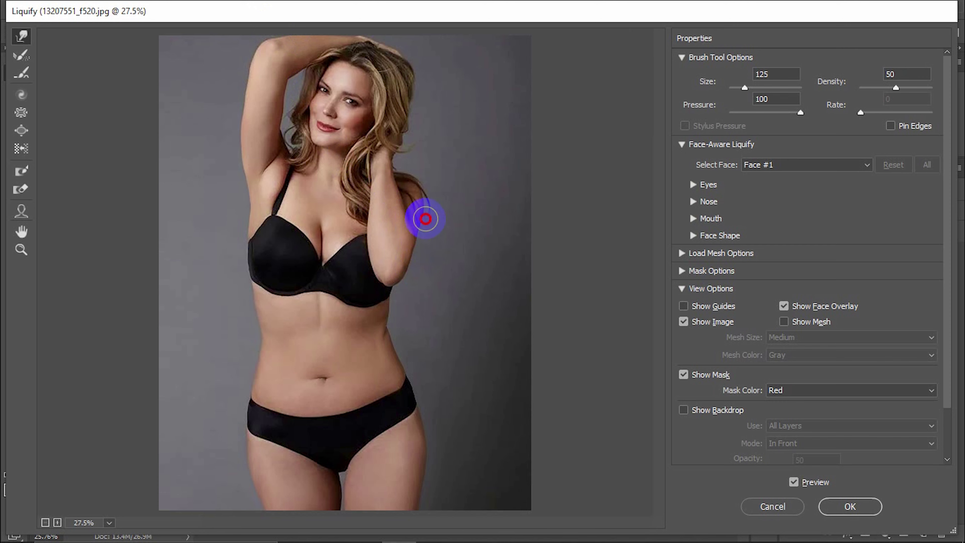
{"action": "left_click_drag", "start_coordinate": [428, 189], "coordinate": [464, 214]}
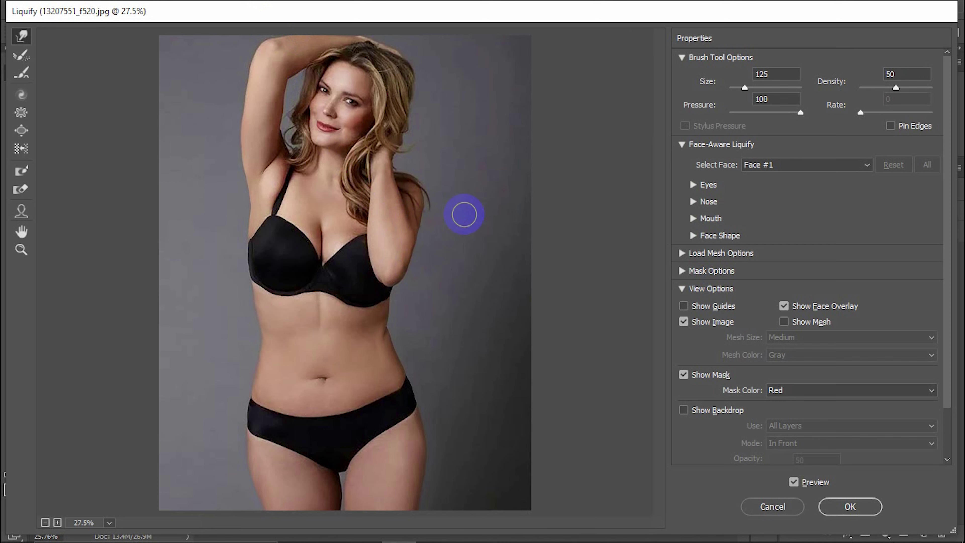
- Freeze-mask the hips and thighs, then pucker the belly and right waist at size 600
{"action": "left_click", "coordinate": [22, 73]}
{"action": "left_click", "coordinate": [250, 421]}
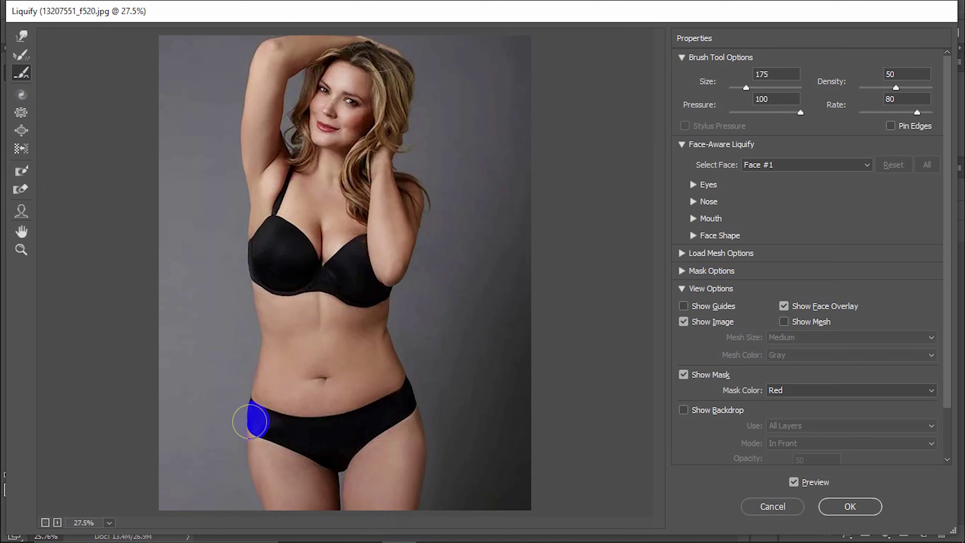
{"action": "mouse_move", "coordinate": [260, 505]}
{"action": "left_mouse_down"}
{"action": "mouse_move", "coordinate": [323, 489]}
{"action": "mouse_move", "coordinate": [336, 507]}
{"action": "mouse_move", "coordinate": [420, 409]}
{"action": "mouse_move", "coordinate": [406, 501]}
{"action": "mouse_move", "coordinate": [231, 409]}
{"action": "mouse_move", "coordinate": [254, 357]}
{"action": "mouse_move", "coordinate": [248, 92]}
{"action": "mouse_move", "coordinate": [291, 71]}
{"action": "mouse_move", "coordinate": [336, 162]}
{"action": "mouse_move", "coordinate": [274, 156]}
{"action": "mouse_move", "coordinate": [406, 180]}
{"action": "mouse_move", "coordinate": [398, 261]}
{"action": "mouse_move", "coordinate": [452, 334]}
{"action": "left_mouse_up"}
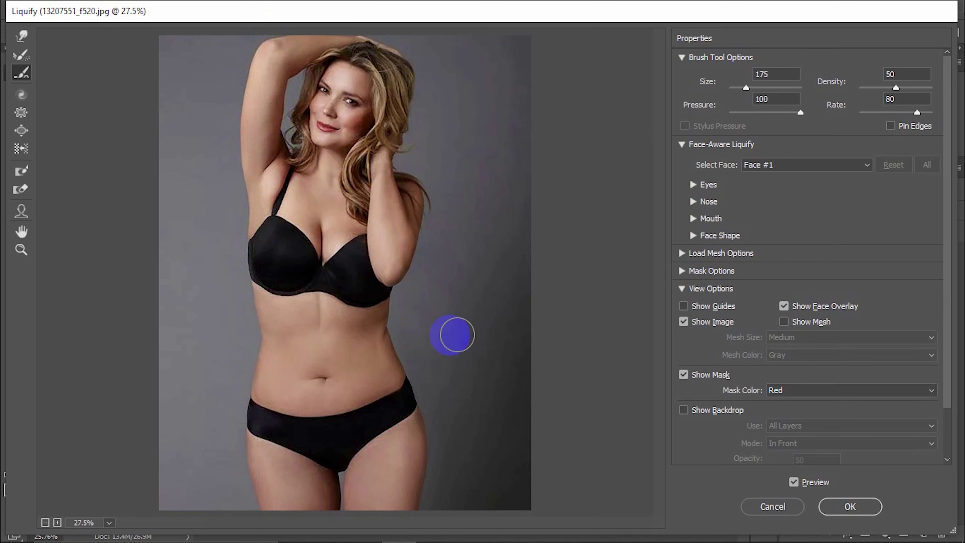
{"action": "left_click", "coordinate": [21, 114]}
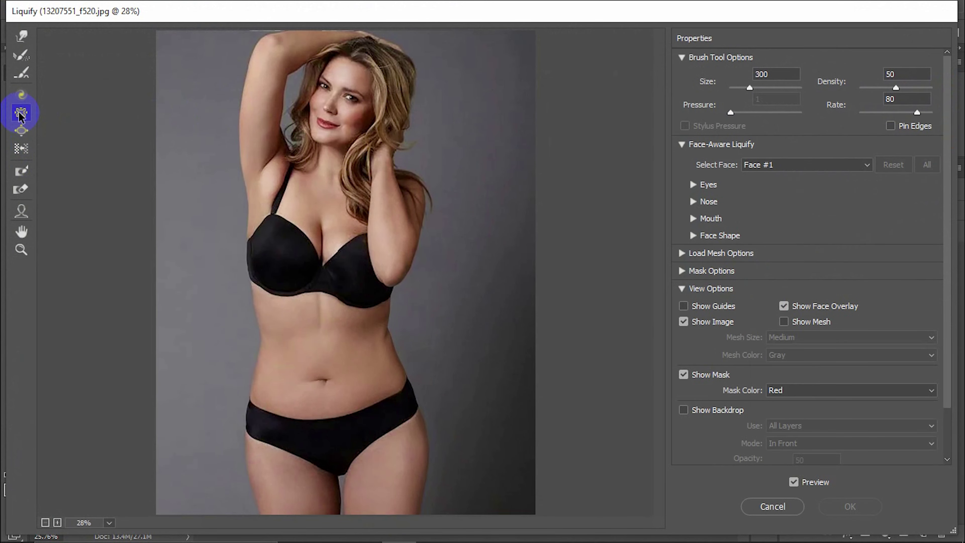
{"action": "key", "text": "bracketright"}
{"action": "key", "text": "bracketright"}
{"action": "key", "text": "bracketright"}
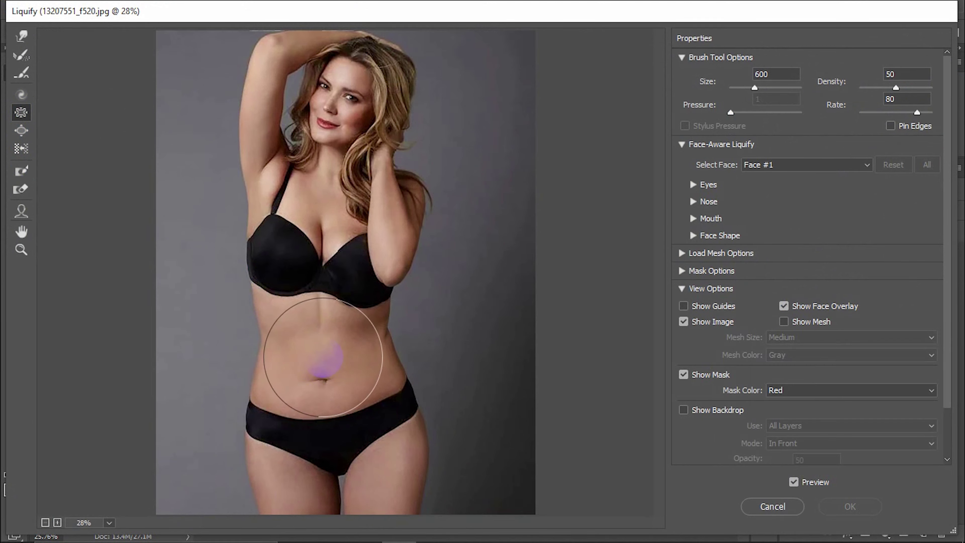
{"action": "mouse_move", "coordinate": [322, 357]}
{"action": "left_mouse_down"}
{"action": "mouse_move", "coordinate": [339, 343]}
{"action": "mouse_move", "coordinate": [376, 369]}
{"action": "mouse_move", "coordinate": [282, 354]}
{"action": "mouse_move", "coordinate": [305, 362]}
{"action": "mouse_move", "coordinate": [338, 338]}
{"action": "left_mouse_up"}
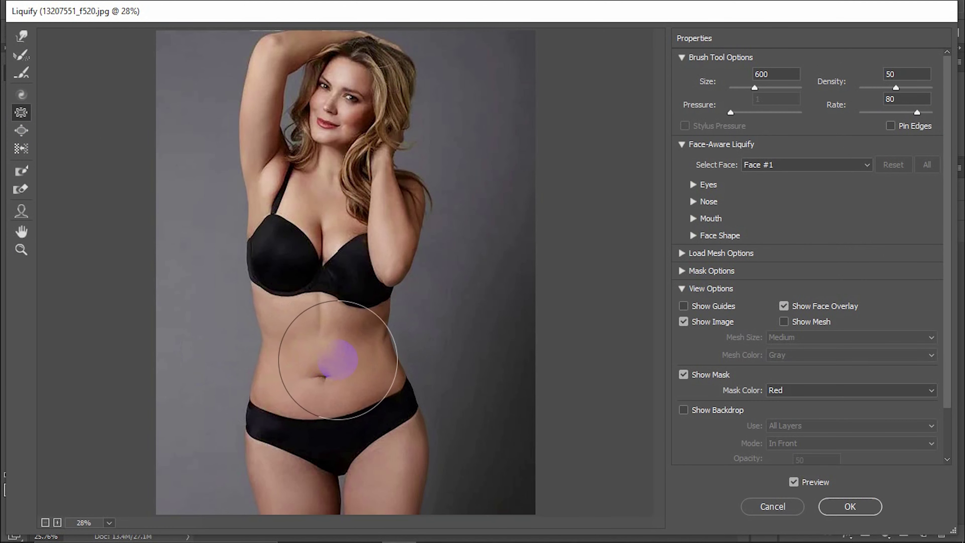
- Warp the hair outline beside the head, partly reconstruct it, and zoom out
{"action": "key", "text": "w"}
{"action": "mouse_move", "coordinate": [392, 89]}
{"action": "left_mouse_down"}
{"action": "mouse_move", "coordinate": [420, 123]}
{"action": "mouse_move", "coordinate": [394, 125]}
{"action": "mouse_move", "coordinate": [418, 95]}
{"action": "mouse_move", "coordinate": [420, 67]}
{"action": "mouse_move", "coordinate": [405, 130]}
{"action": "mouse_move", "coordinate": [410, 103]}
{"action": "left_mouse_up"}
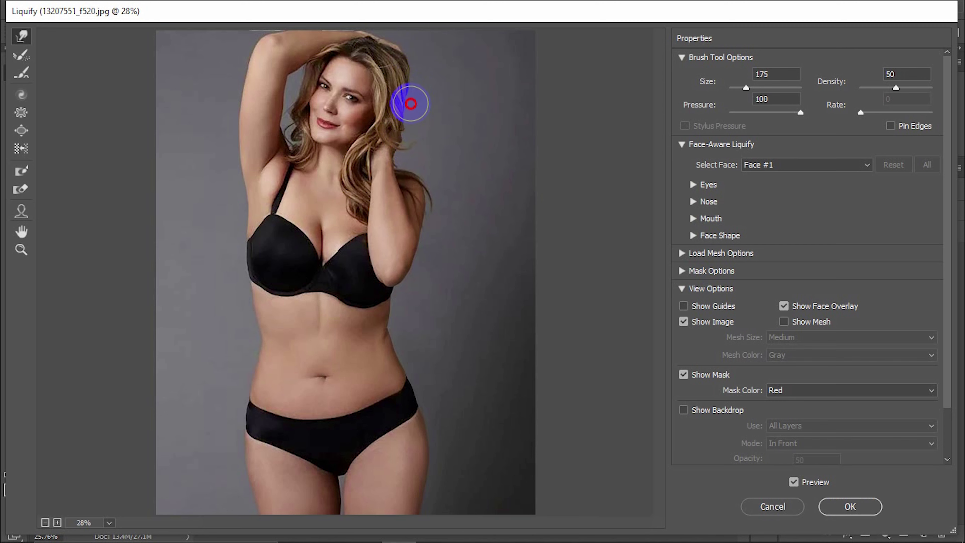
{"action": "left_click_drag", "start_coordinate": [207, 102], "coordinate": [232, 108]}
{"action": "left_click", "coordinate": [21, 72]}
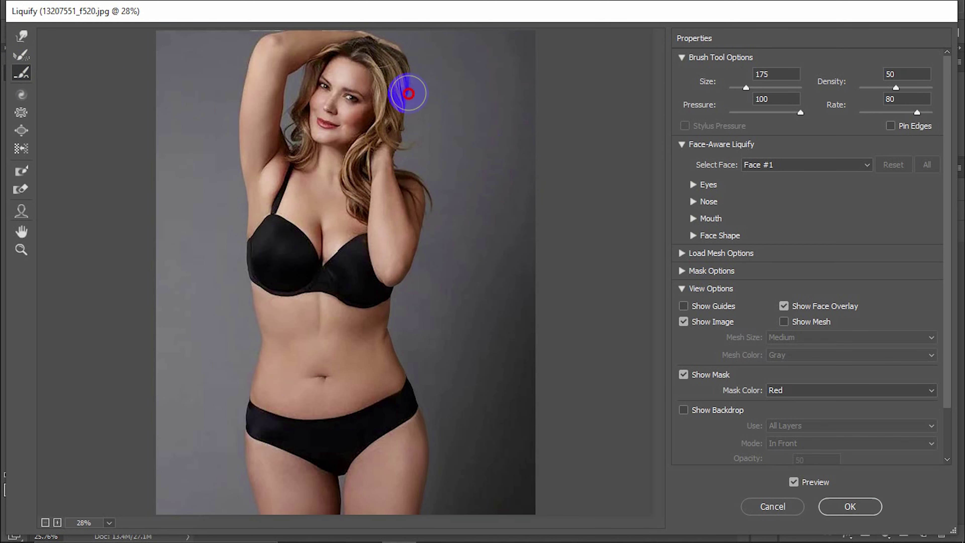
{"action": "mouse_move", "coordinate": [409, 91]}
{"action": "left_mouse_down"}
{"action": "mouse_move", "coordinate": [398, 134]}
{"action": "mouse_move", "coordinate": [405, 58]}
{"action": "mouse_move", "coordinate": [395, 95]}
{"action": "left_mouse_up"}
{"action": "left_click", "coordinate": [21, 112]}
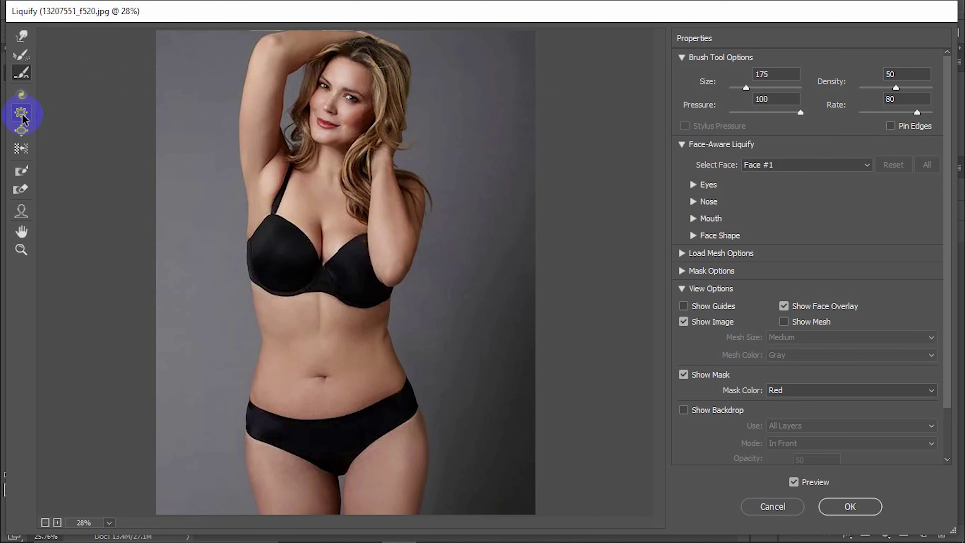
{"action": "key", "text": "ctrl+minus"}
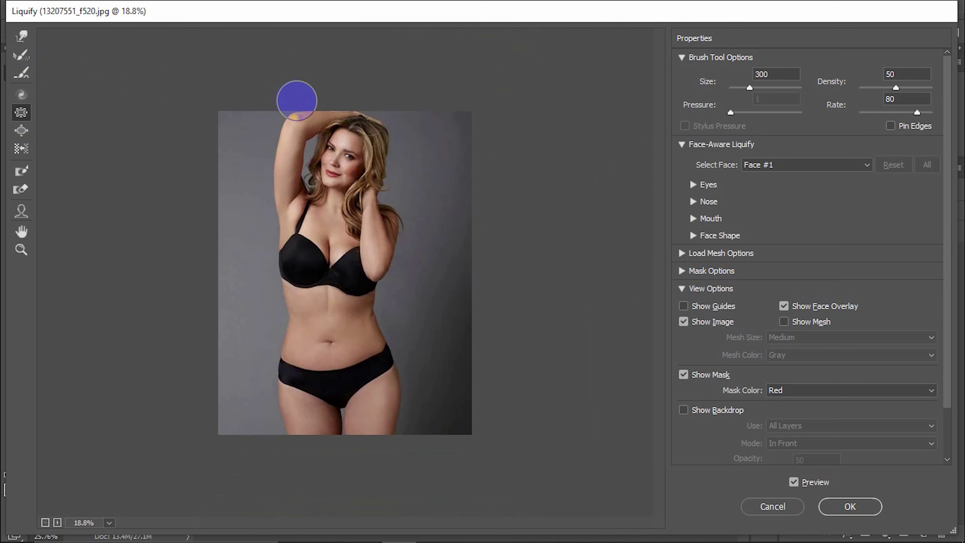
- Commit the Liquify edits and toggle the Background copy layer off and on for a before/after comparison
{"action": "left_click", "coordinate": [849, 506]}
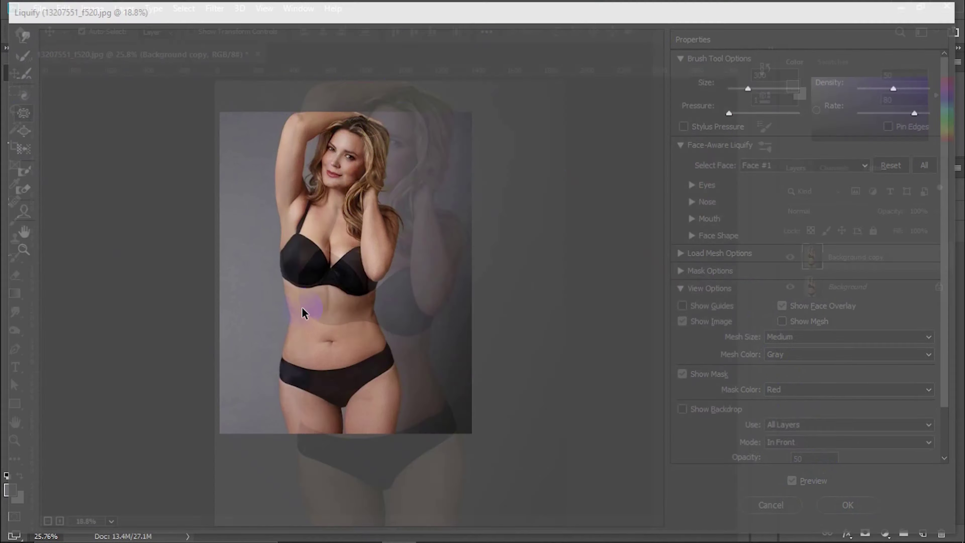
{"action": "left_click", "coordinate": [790, 258]}
{"action": "left_click", "coordinate": [790, 257]}
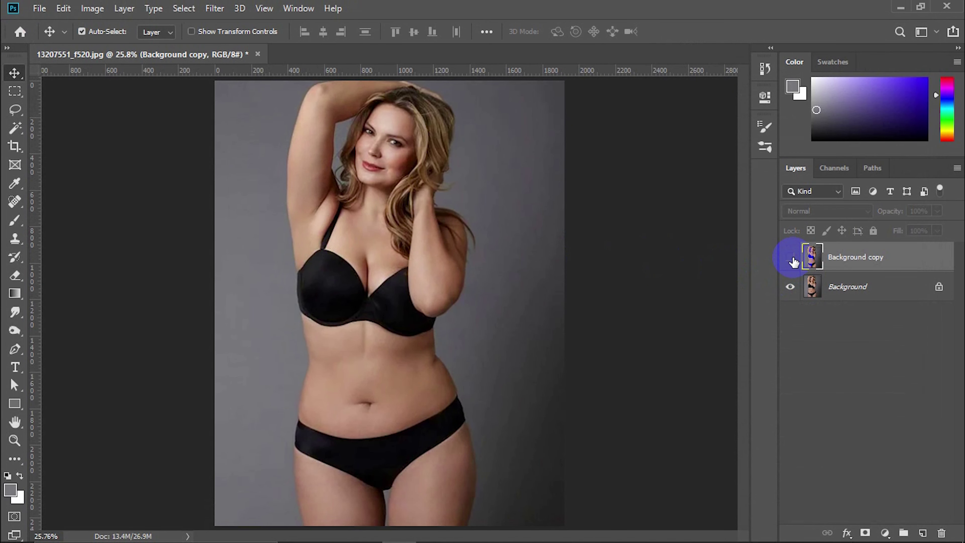